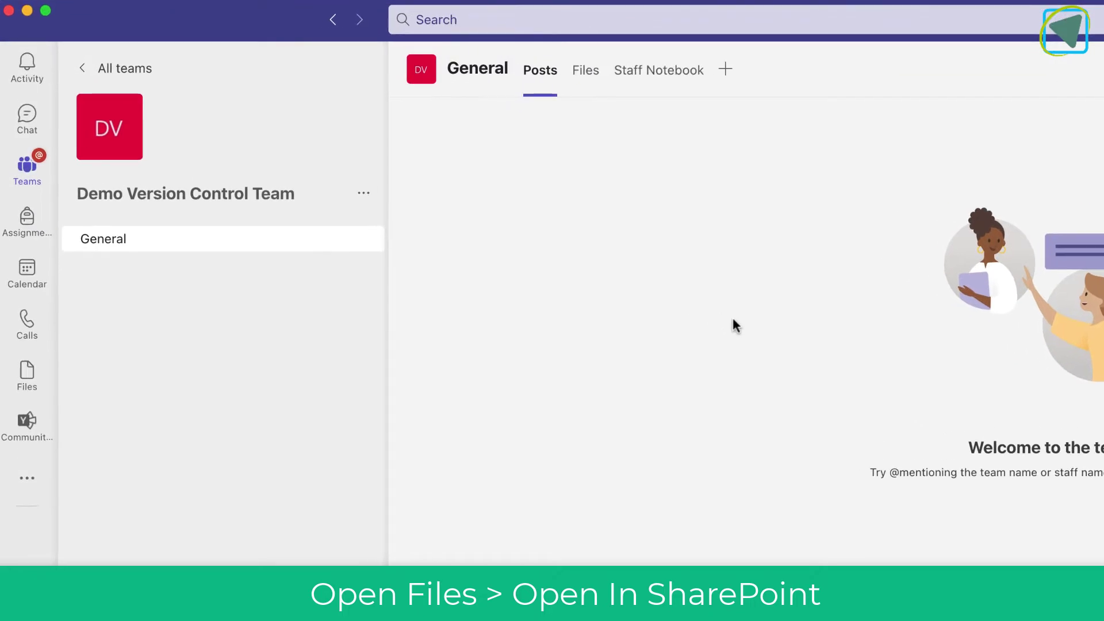
# Open the General channel's files in SharePoint and view the version history of Version Control Example.docx
pyautogui.click(595, 80)
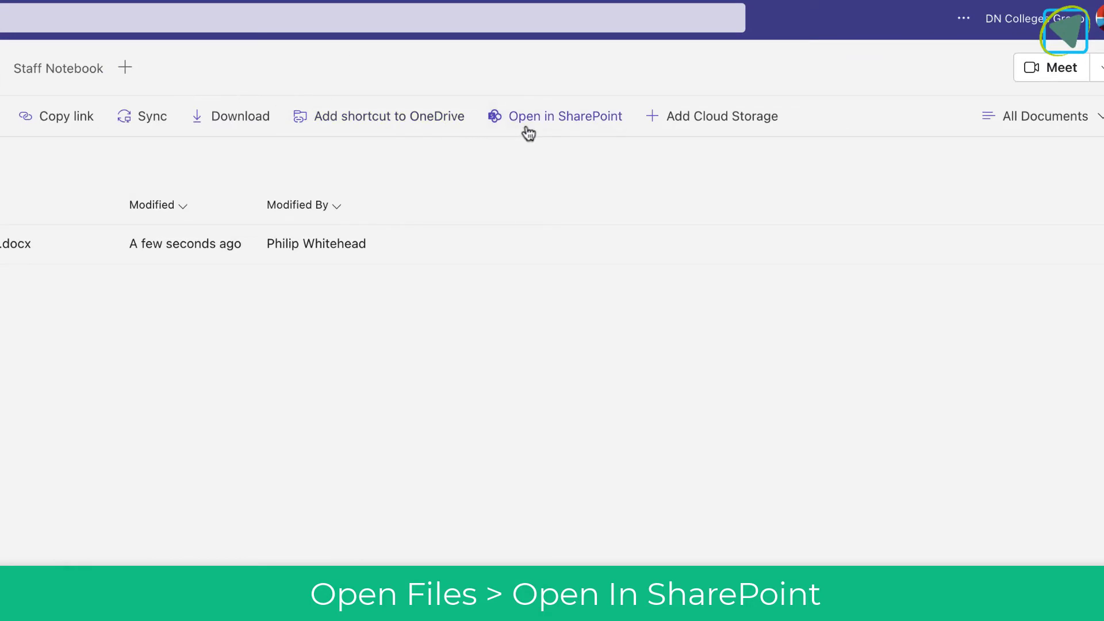
pyautogui.click(528, 134)
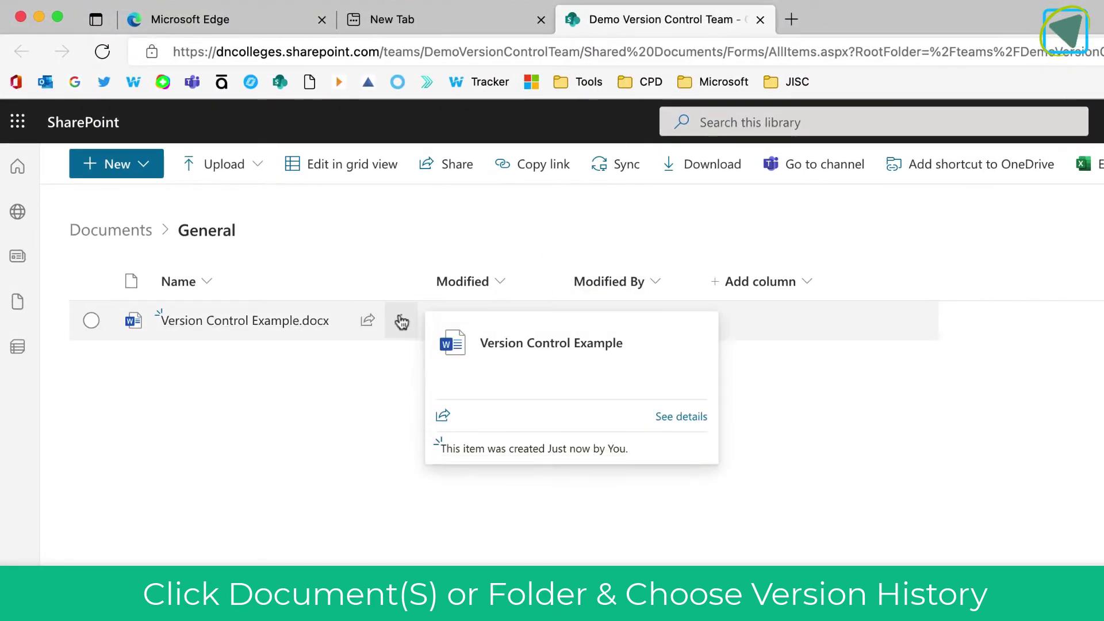
pyautogui.click(402, 322)
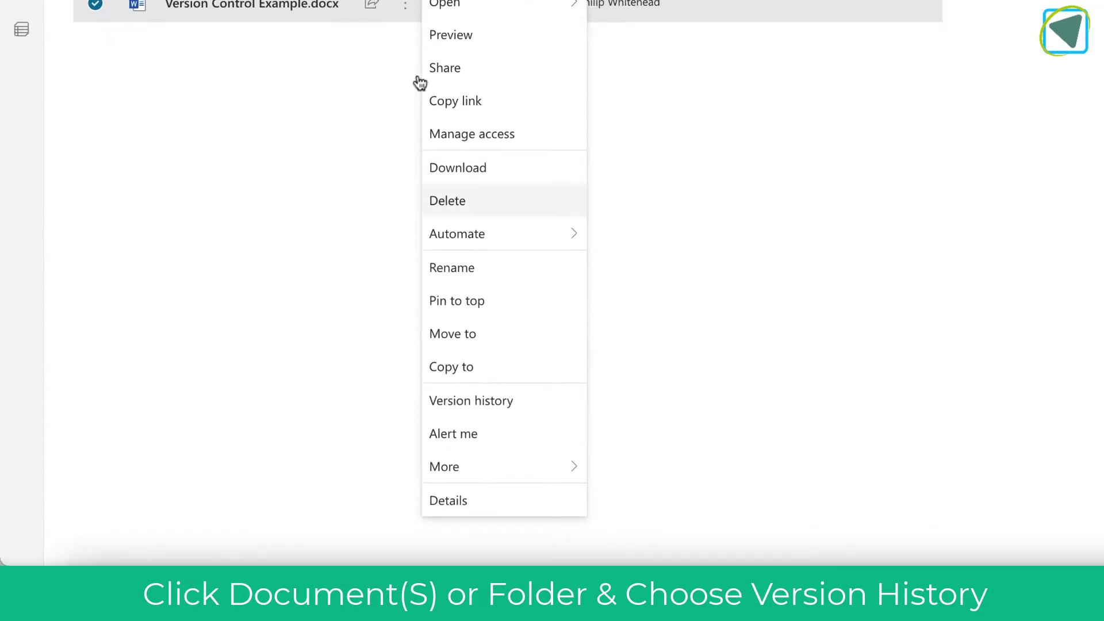
pyautogui.click(479, 403)
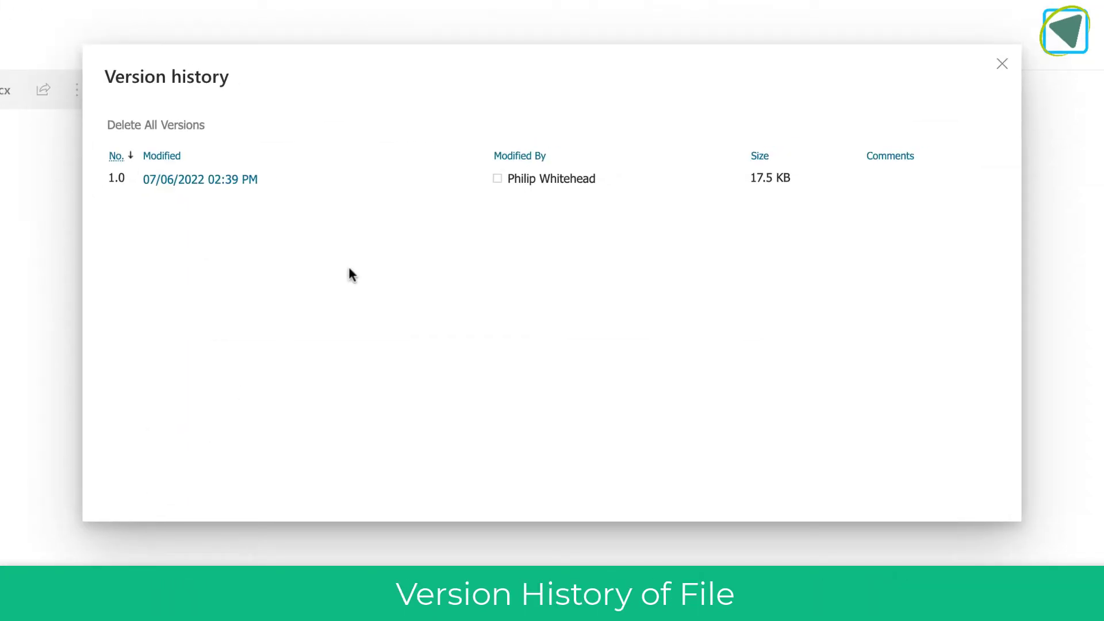
pyautogui.click(1002, 64)
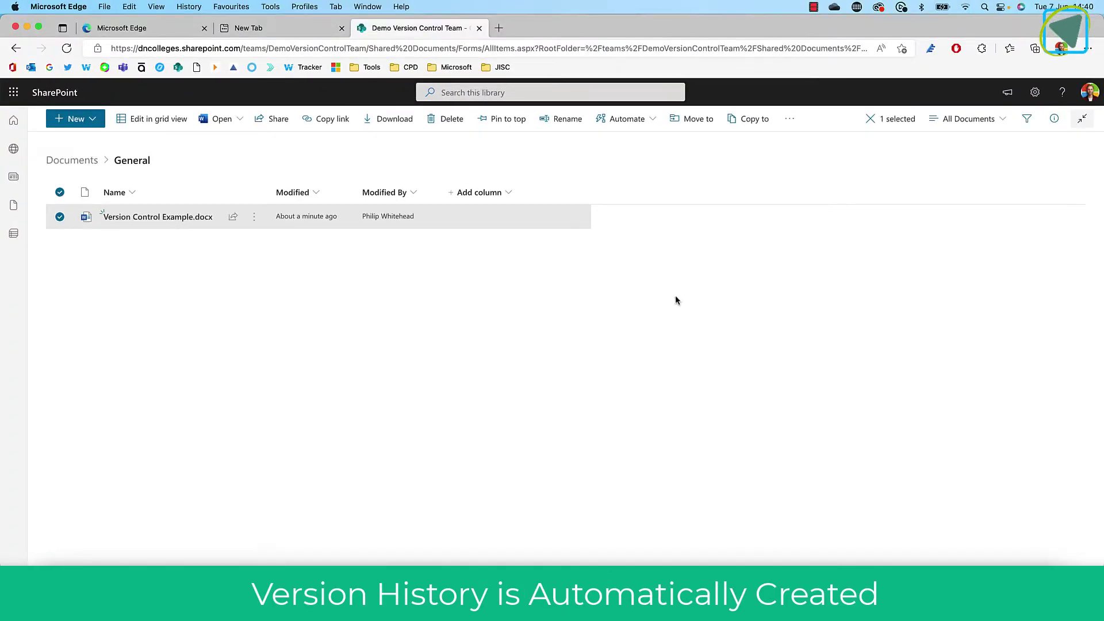
# Switch to Teams, open Version Control Example.docx, add the line "Update Document" below the first line, and close the document
pyautogui.click(185, 552)
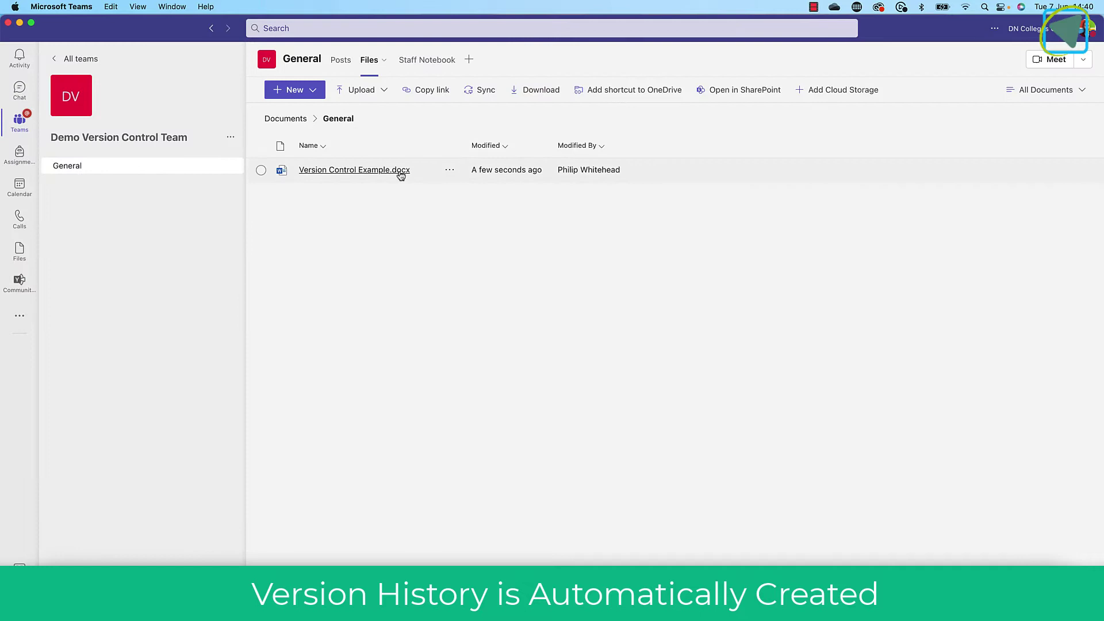
pyautogui.click(400, 171)
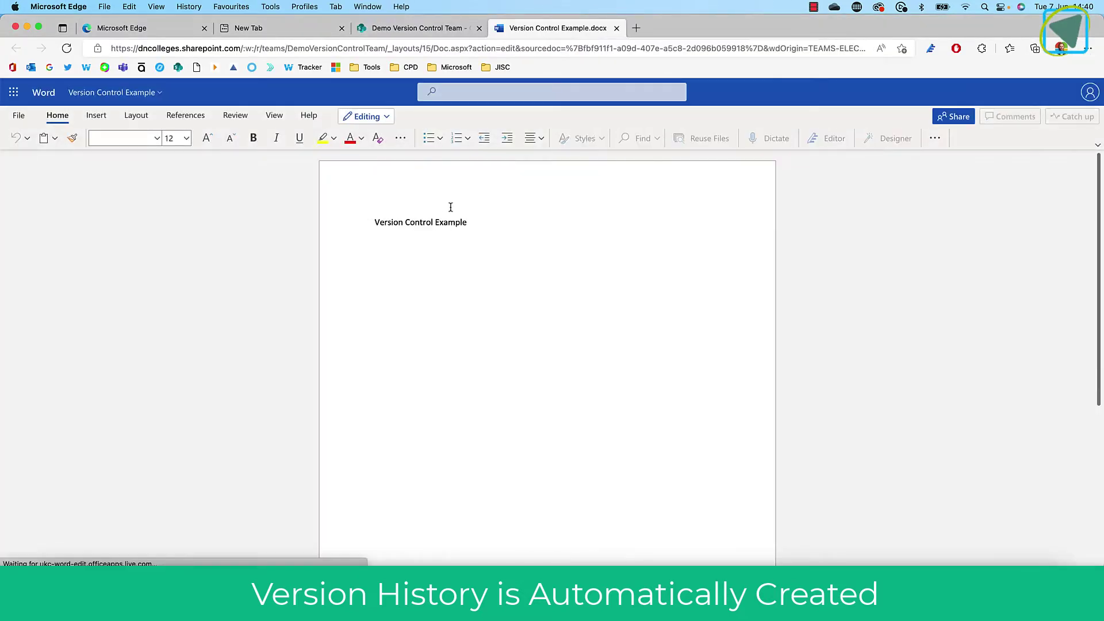
pyautogui.click(515, 225)
pyautogui.press('Return')
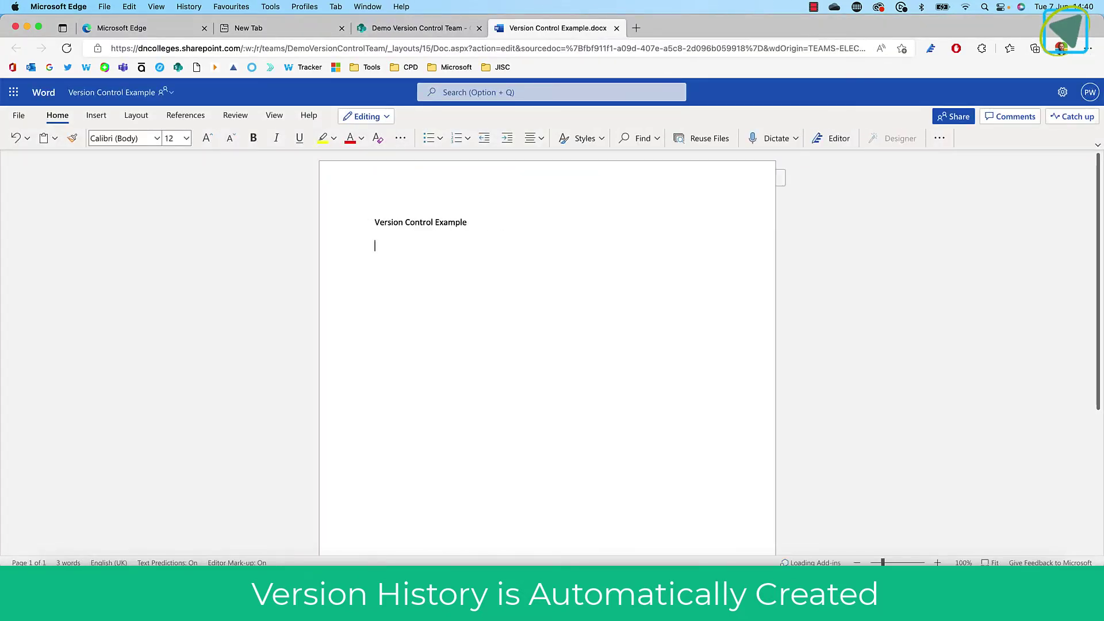
pyautogui.write('Update Document')
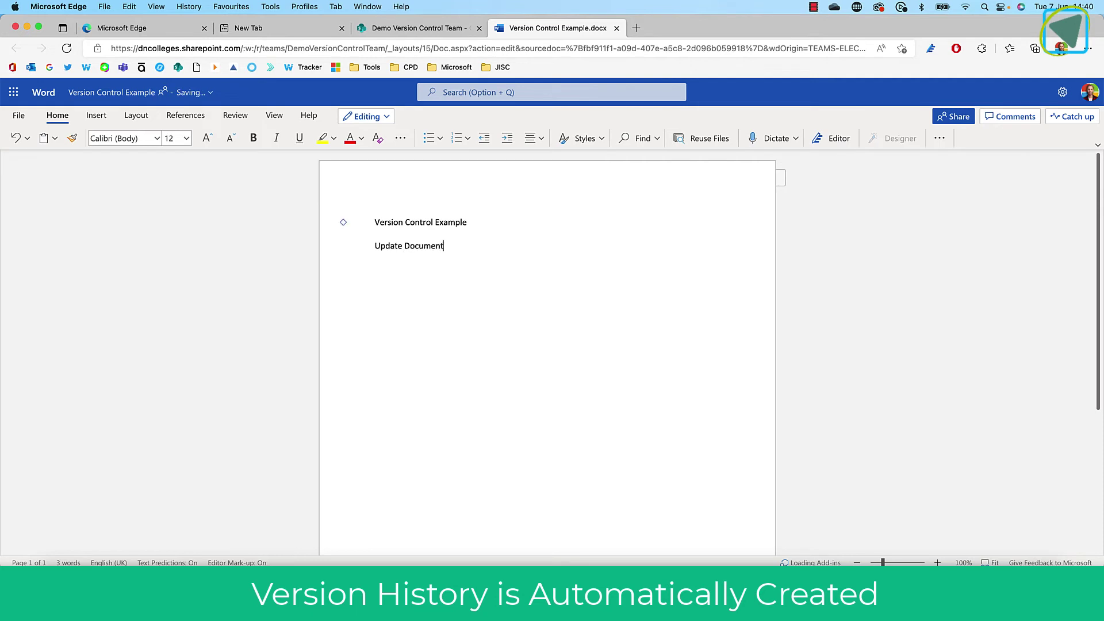
pyautogui.click(529, 227)
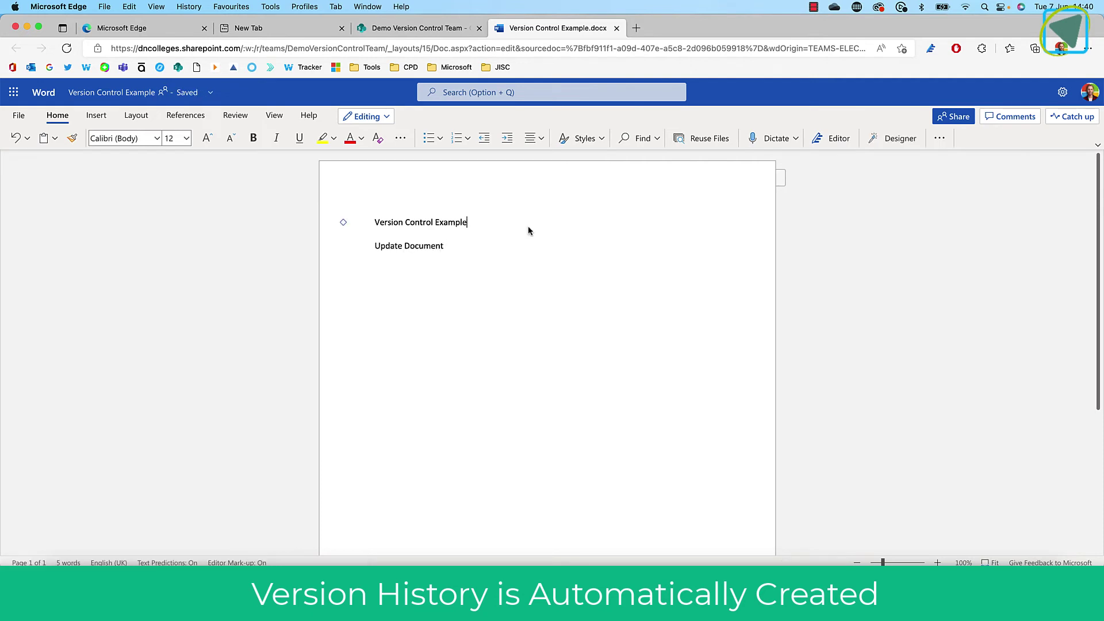
pyautogui.click(615, 28)
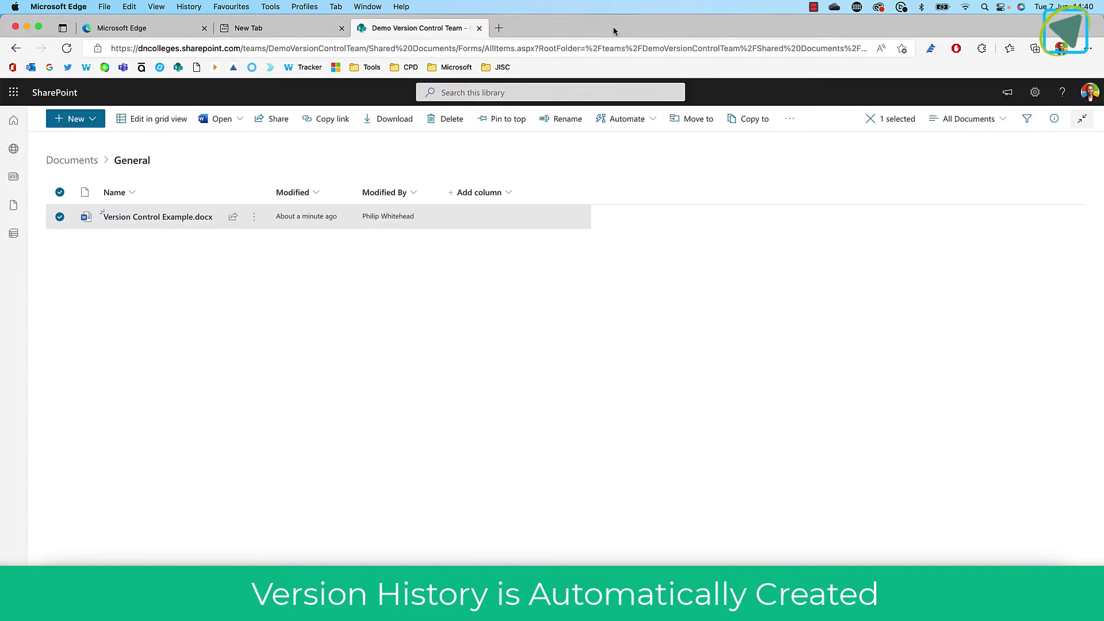
# Download versions 2.0 and 1.0 of Version Control Example.docx from its SharePoint version history
pyautogui.click(256, 217)
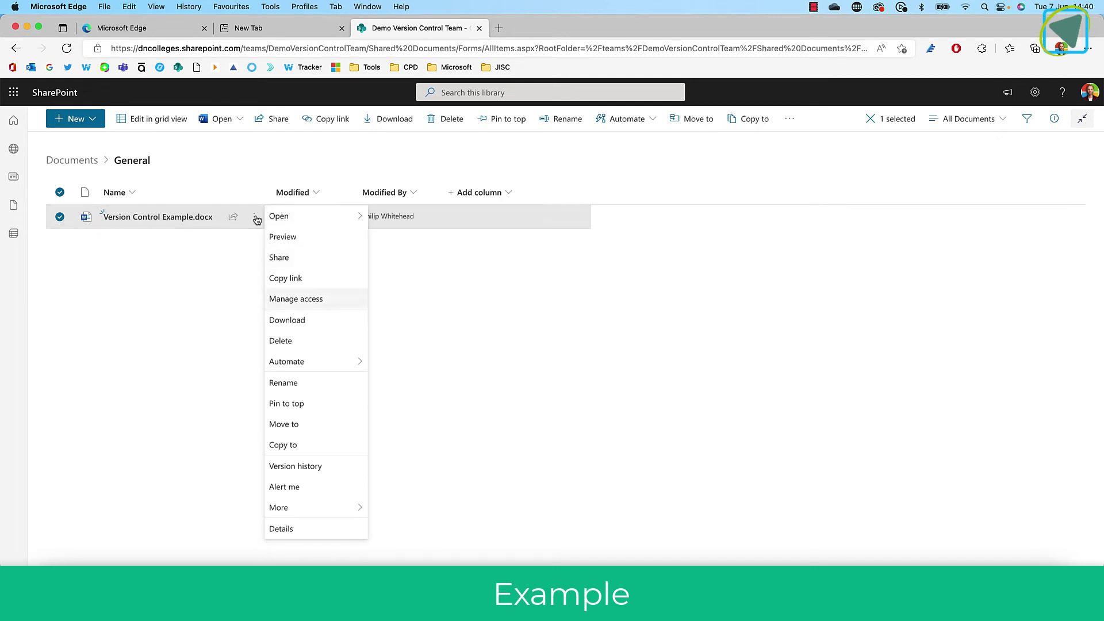
pyautogui.click(300, 467)
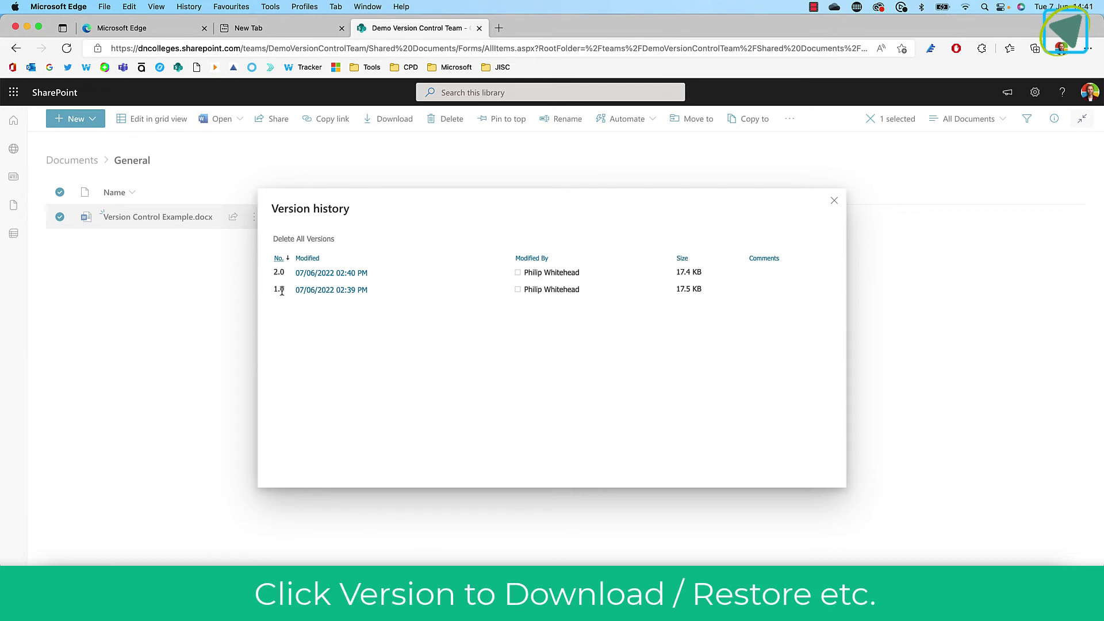
pyautogui.click(324, 275)
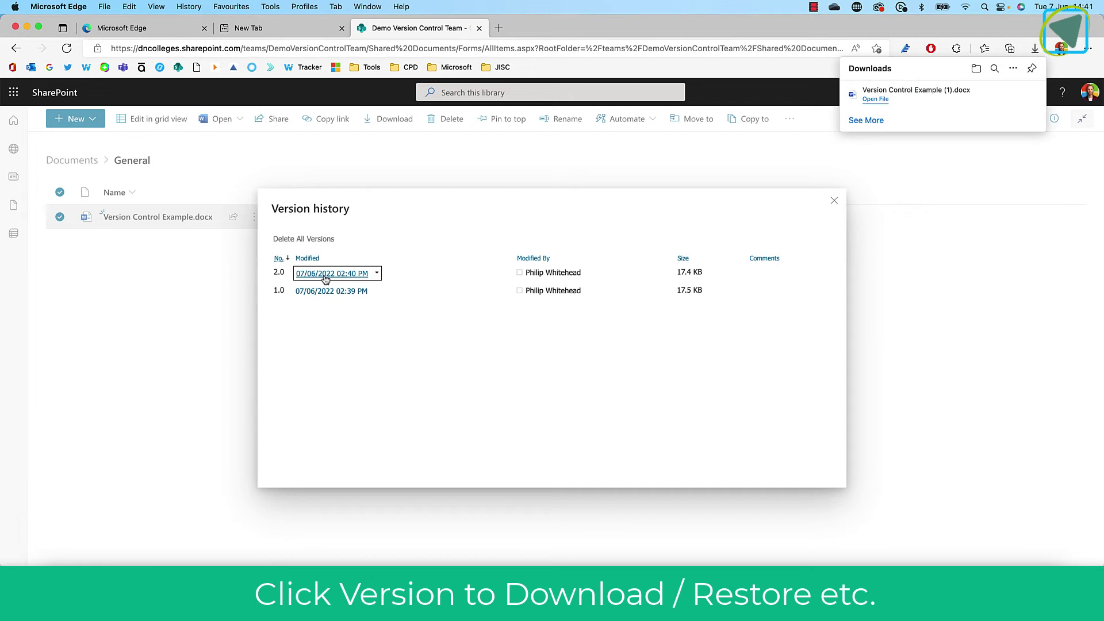
pyautogui.click(325, 290)
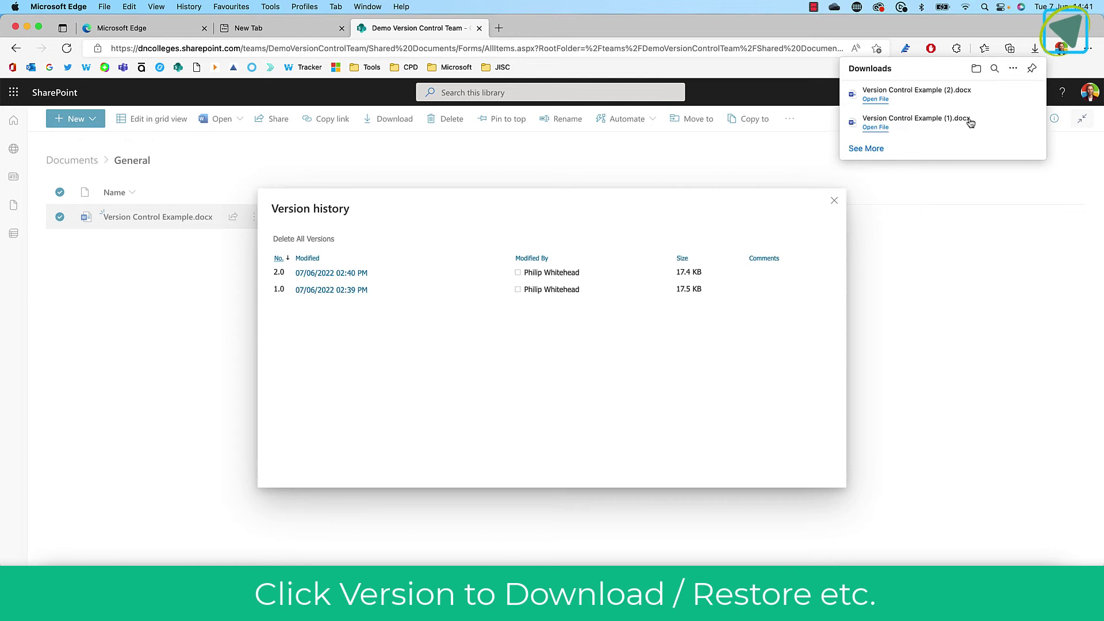
# View the downloaded Version Control Example (1).docx, close it, and look at the actions offered for version 1.0 in the version history
pyautogui.click(918, 122)
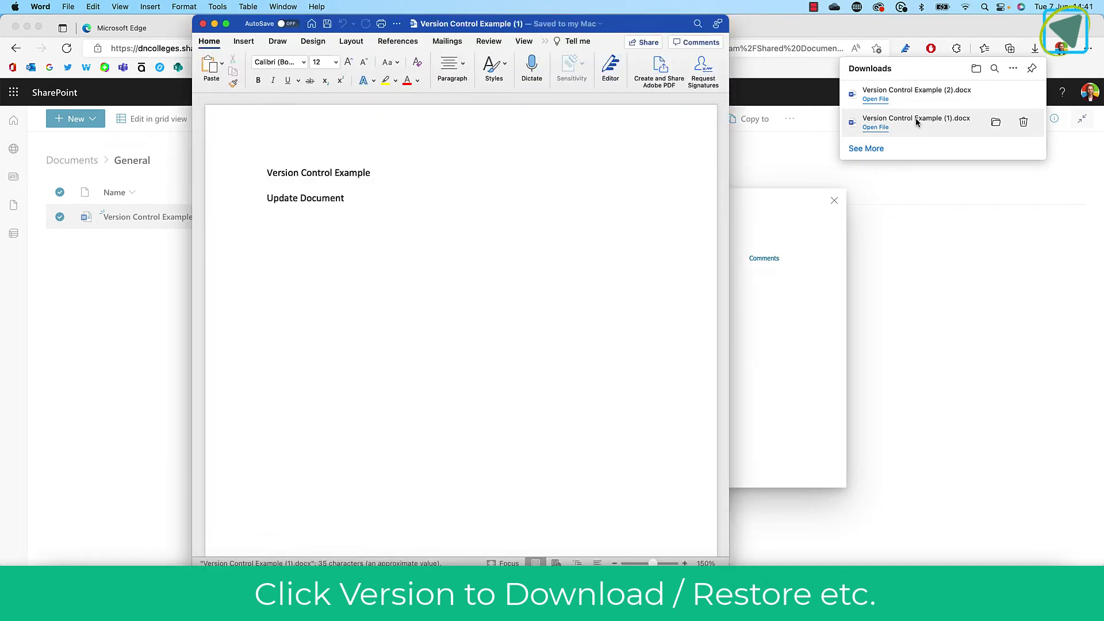
pyautogui.click(202, 25)
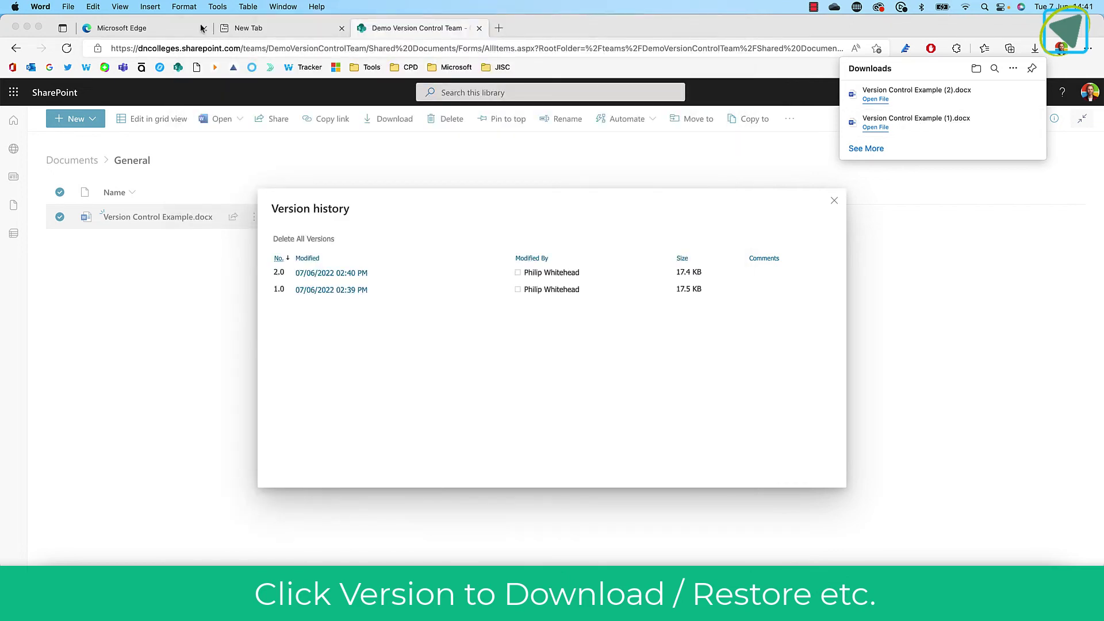
pyautogui.moveTo(382, 289)
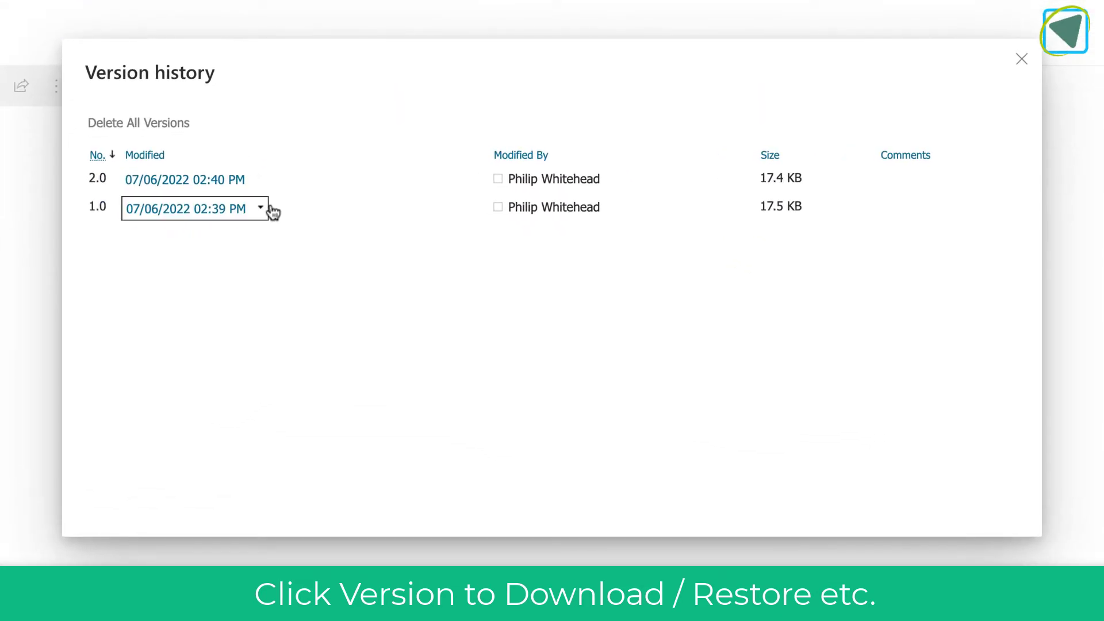
pyautogui.click(261, 208)
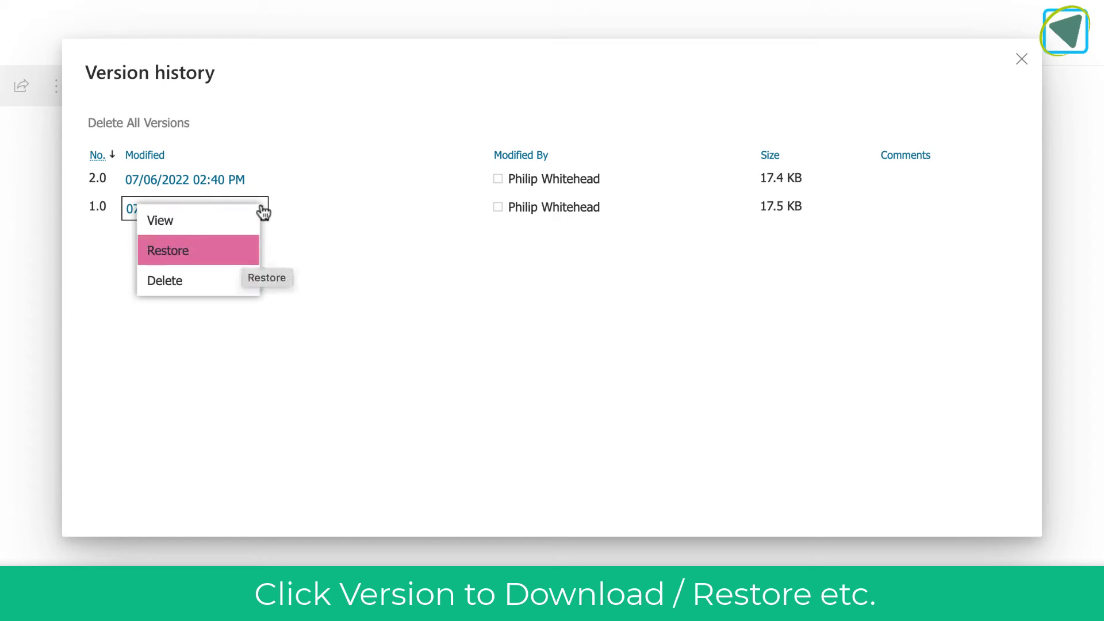
pyautogui.click(190, 326)
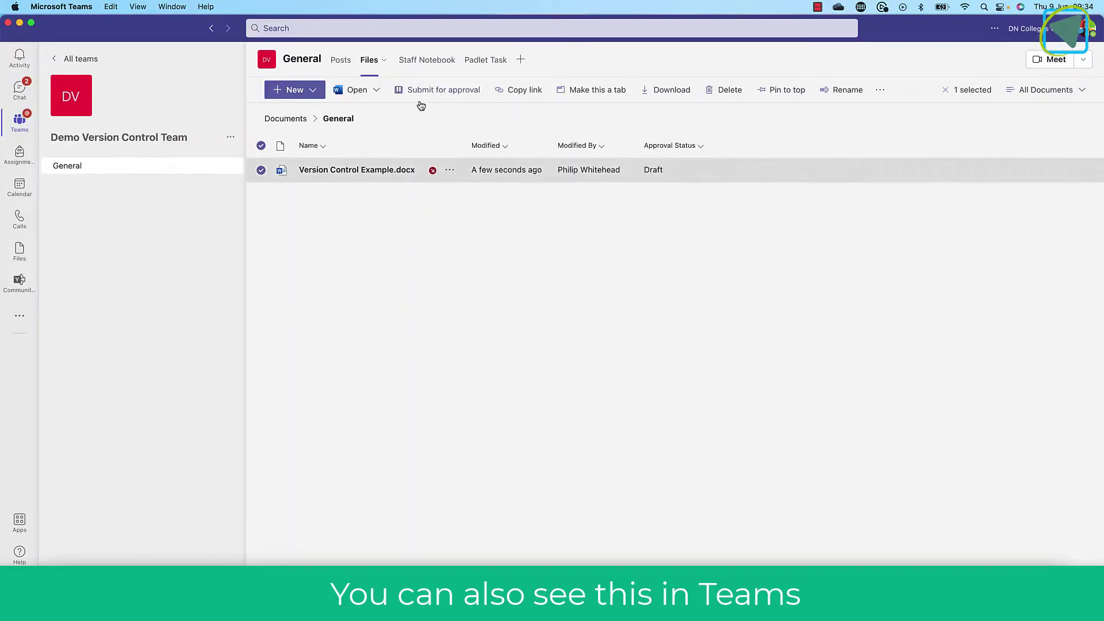
# Open the selected document from Teams in the browser, switch it to editing, and view its version history from Word
pyautogui.click(377, 91)
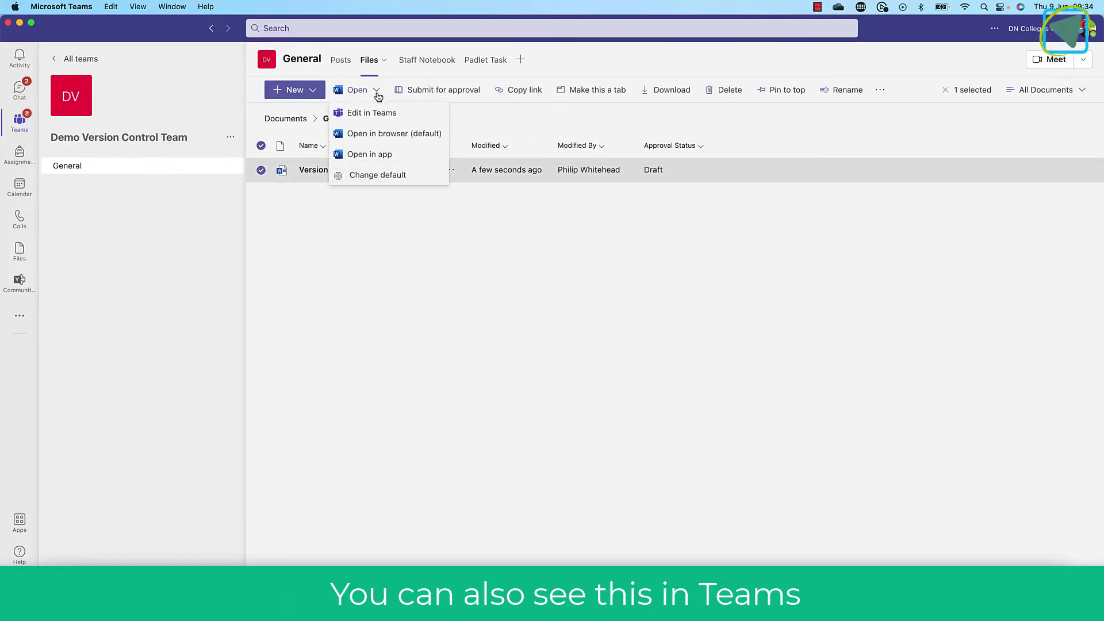
pyautogui.click(376, 133)
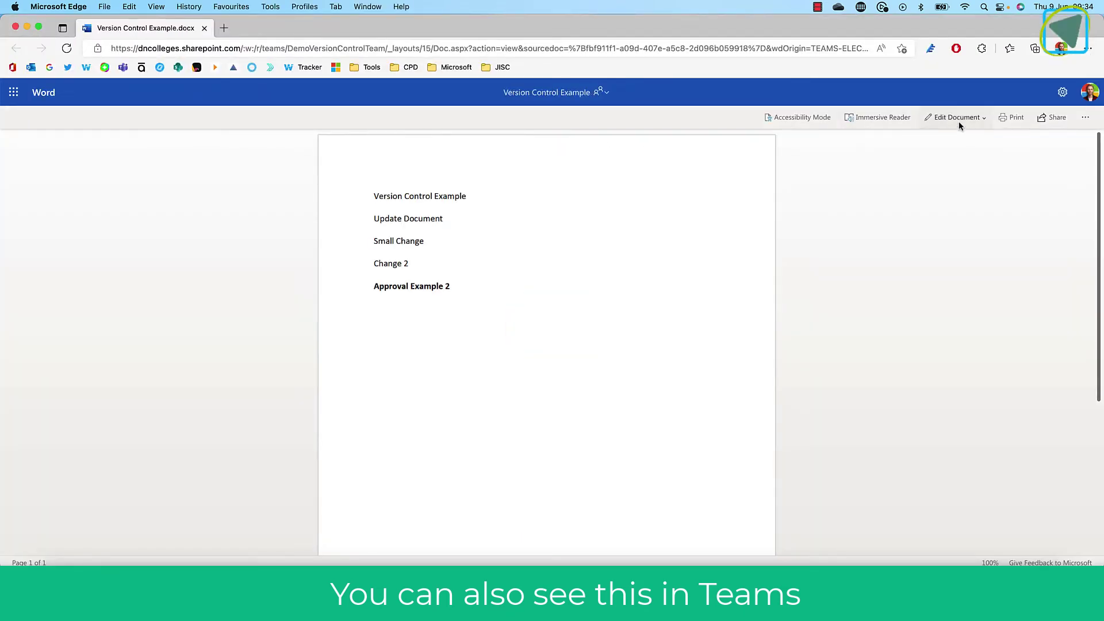
pyautogui.click(957, 118)
pyautogui.click(958, 147)
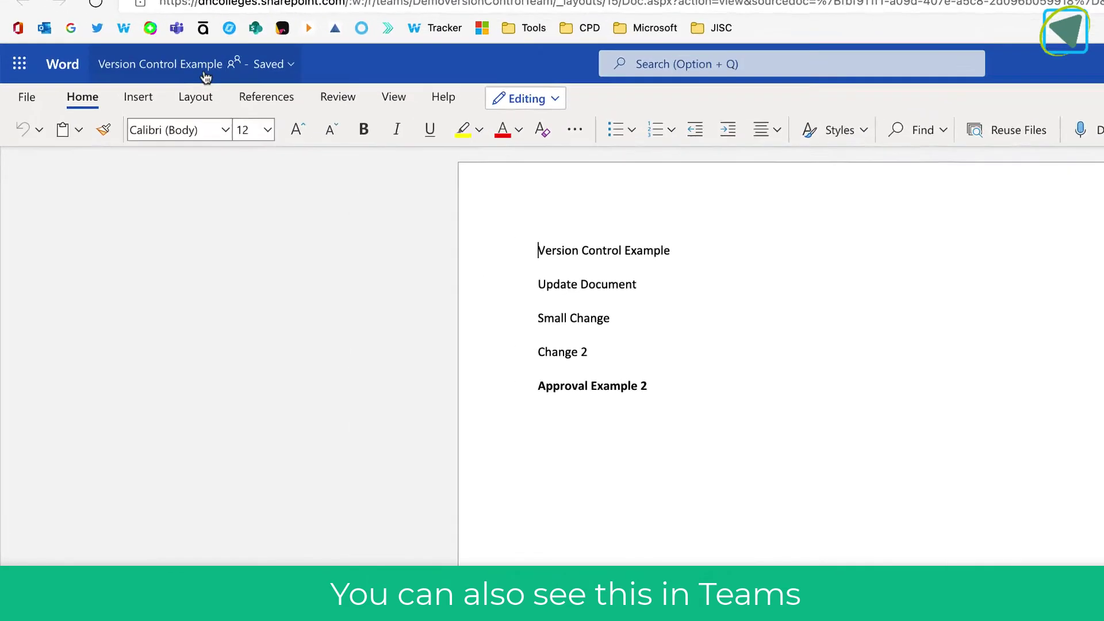
pyautogui.click(143, 97)
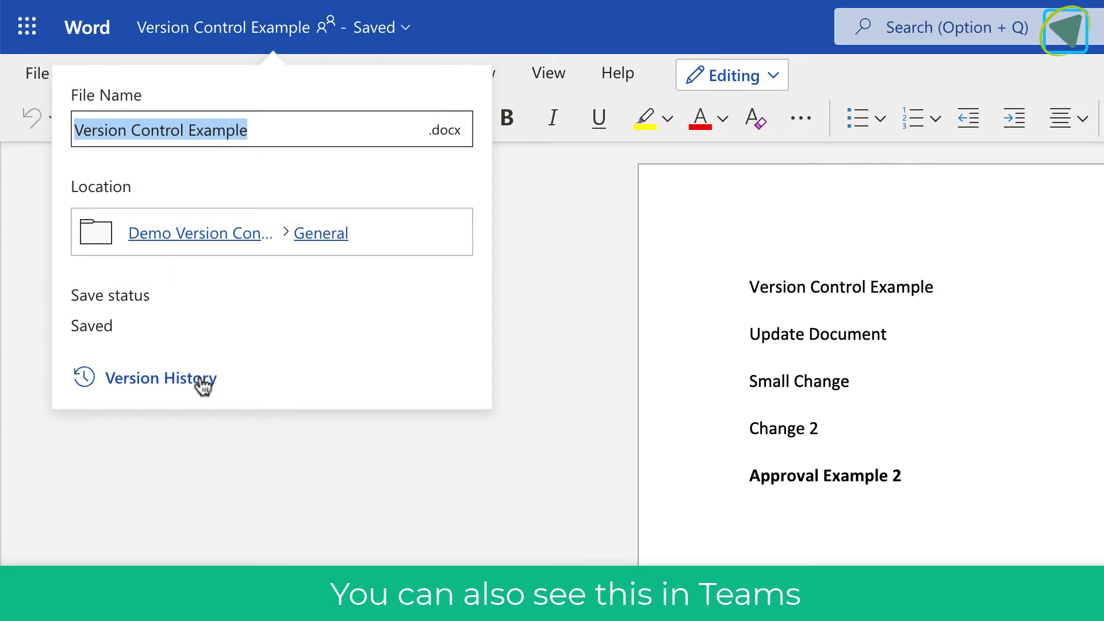
pyautogui.click(161, 378)
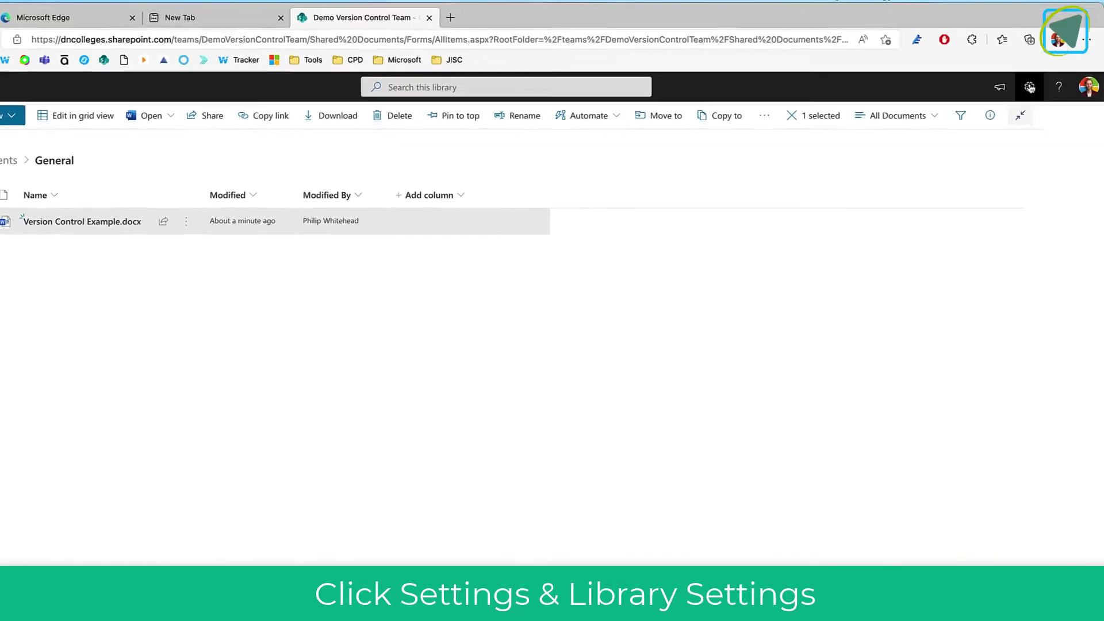
# In the SharePoint library's versioning settings, require documents to be checked out before they can be edited
pyautogui.click(1038, 96)
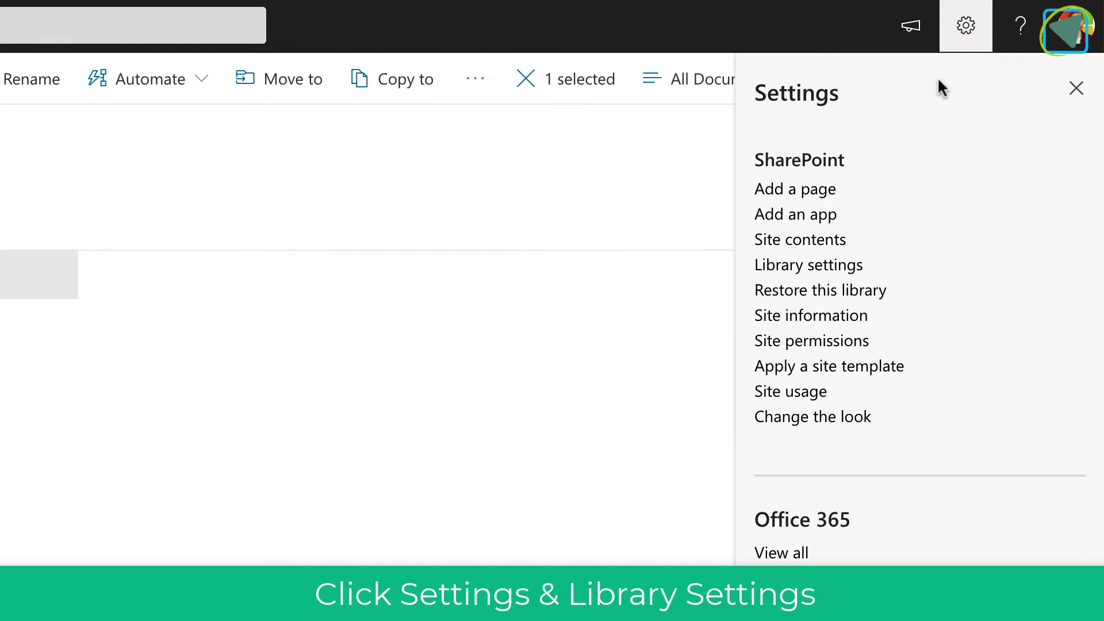
pyautogui.click(856, 269)
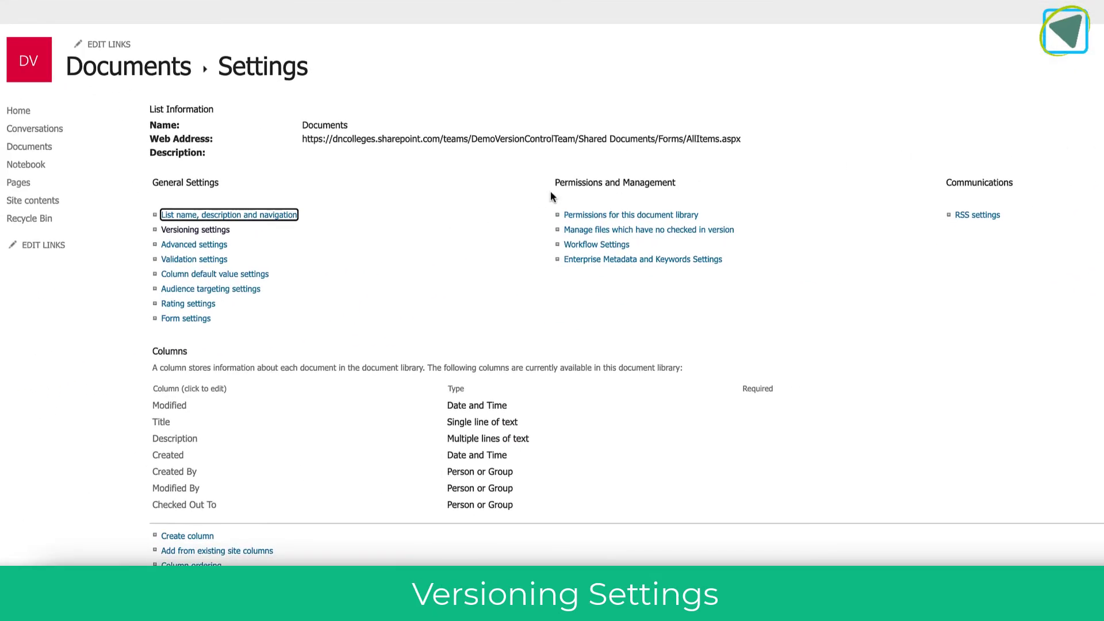
pyautogui.click(204, 230)
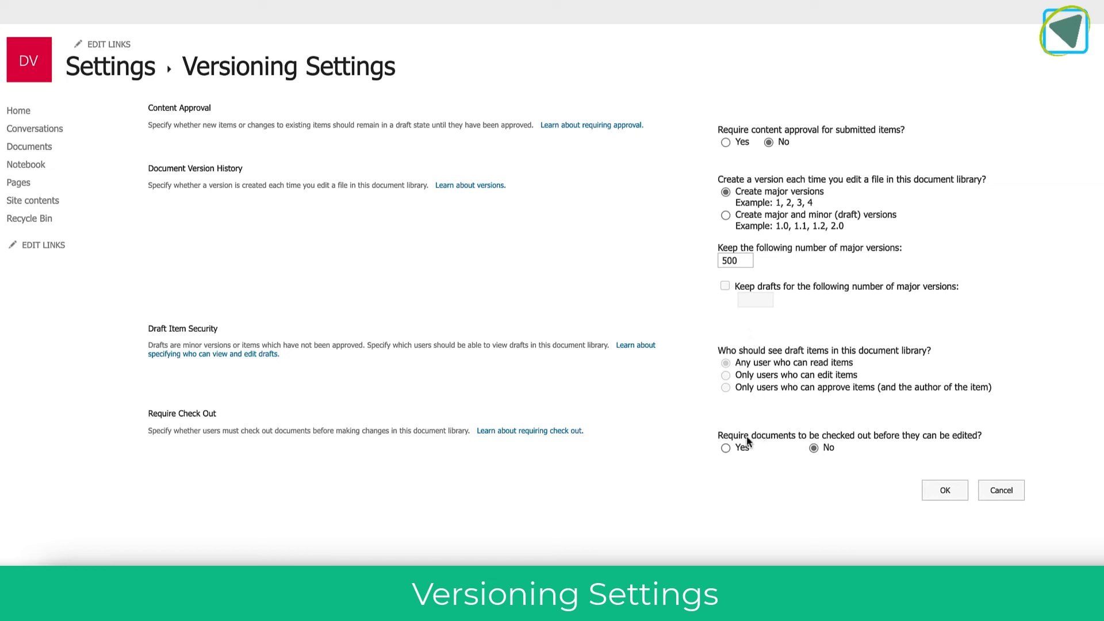
pyautogui.click(725, 448)
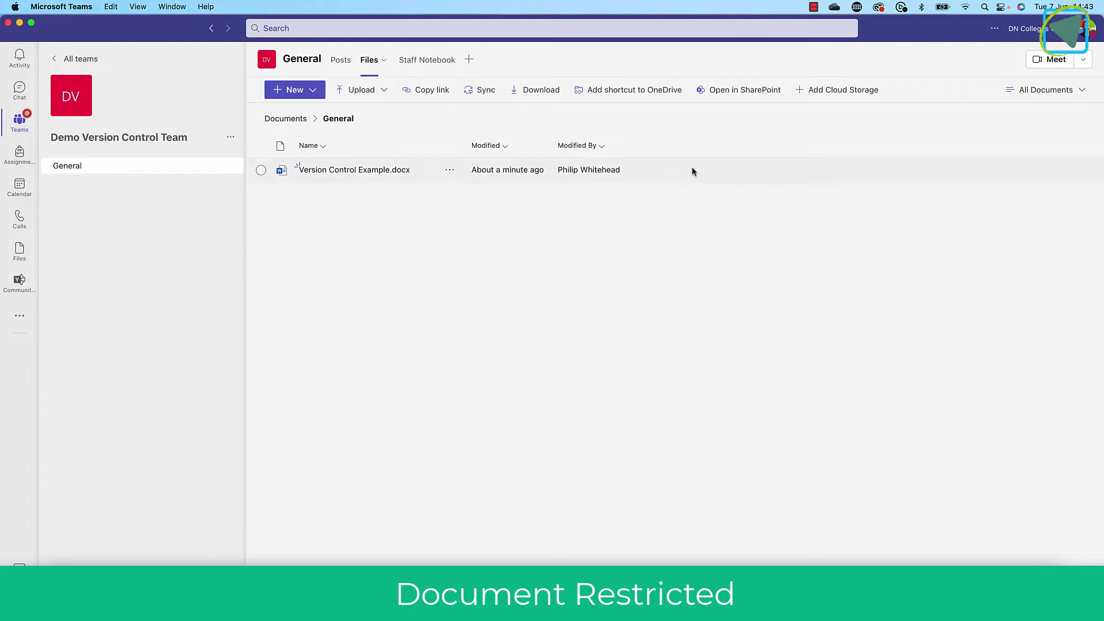
# Try to edit Version Control Example.docx in the browser from the Teams channel files, and close its tab
pyautogui.click(692, 170)
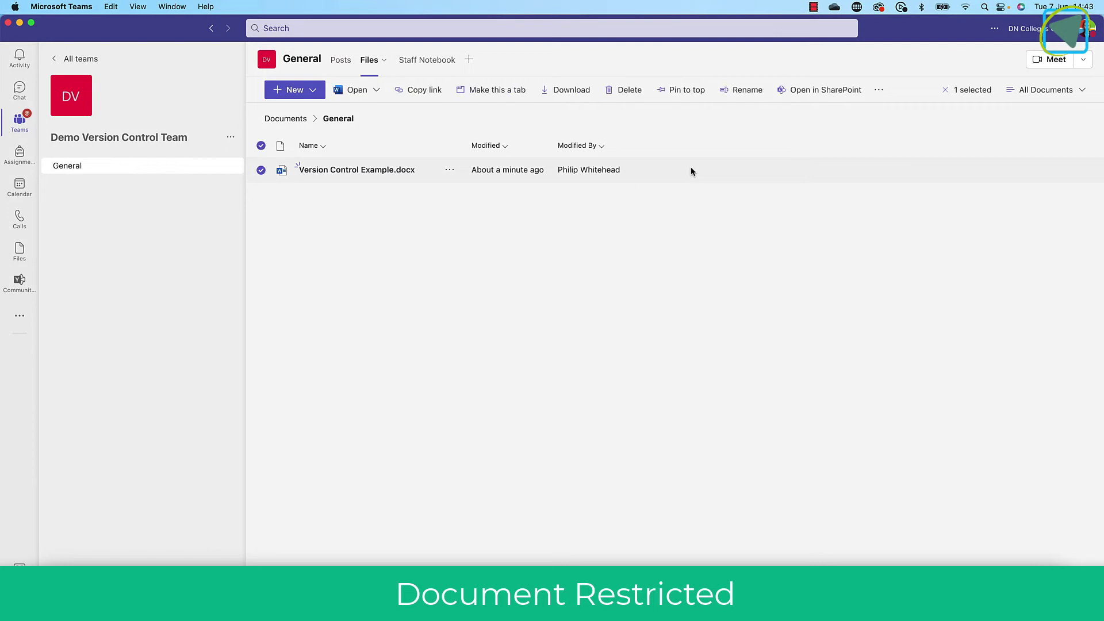
pyautogui.click(397, 170)
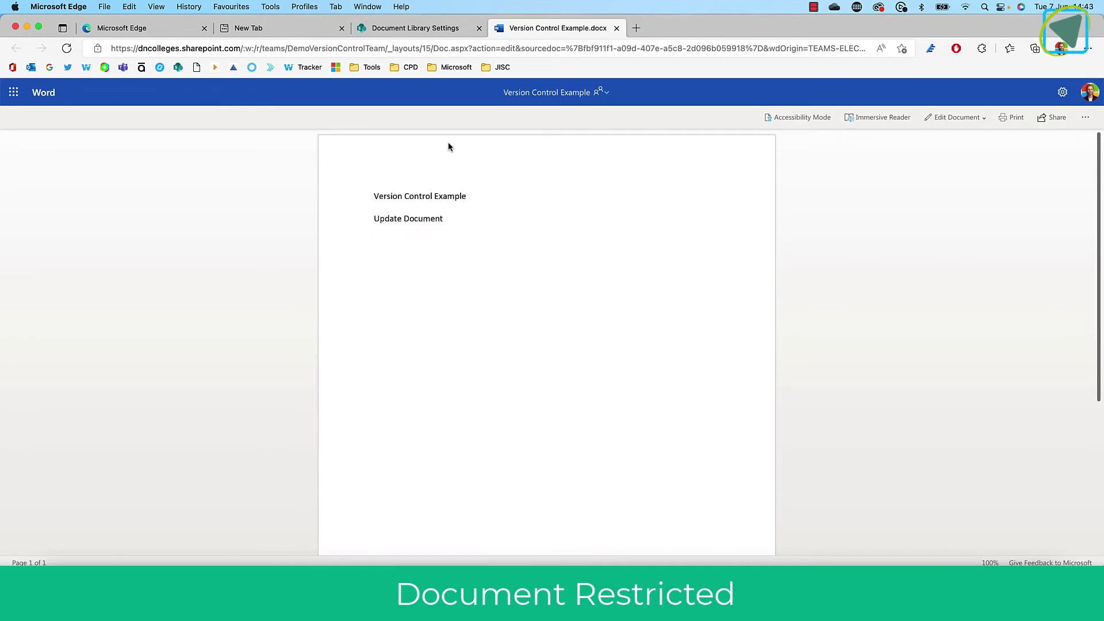
pyautogui.click(978, 119)
pyautogui.click(979, 149)
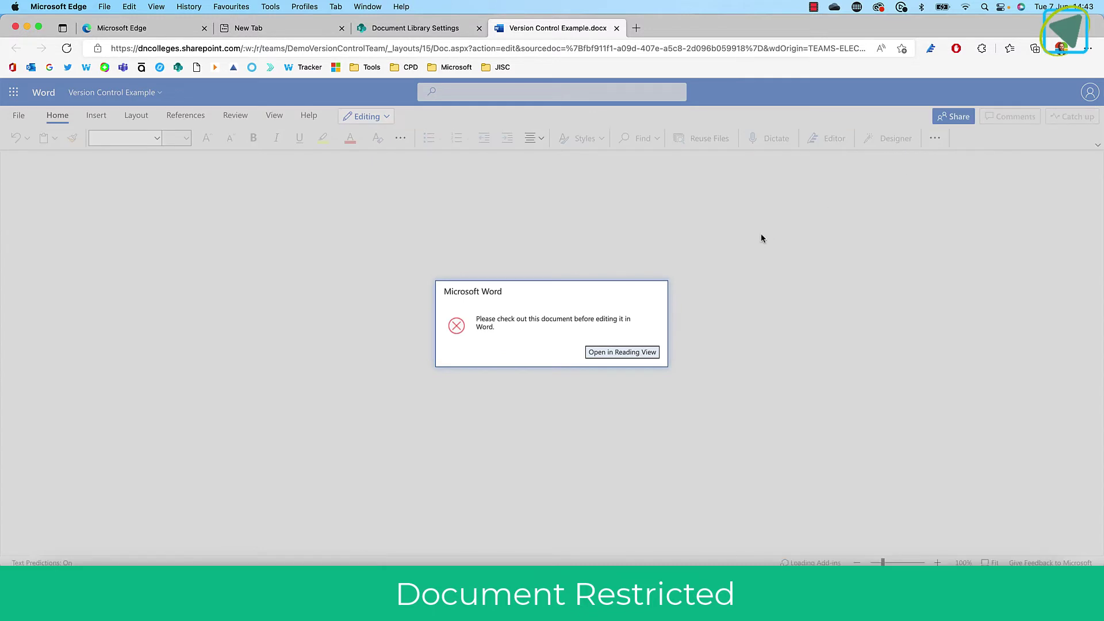
pyautogui.click(616, 28)
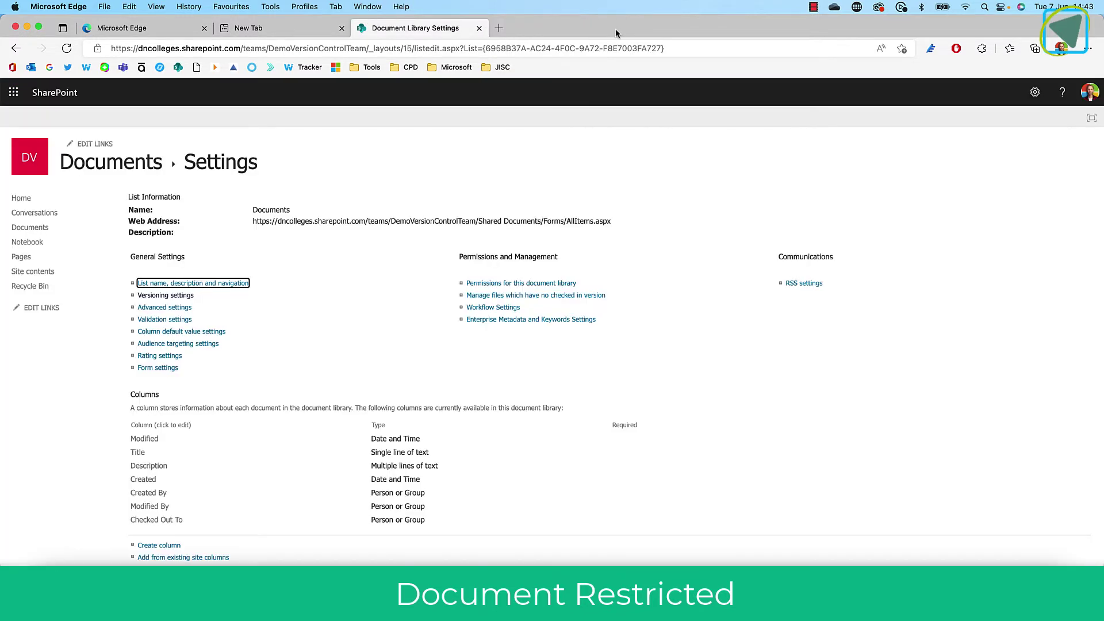
# In Teams, check out Version Control Example.docx from the General channel files and open it for editing in the browser
pyautogui.click(182, 575)
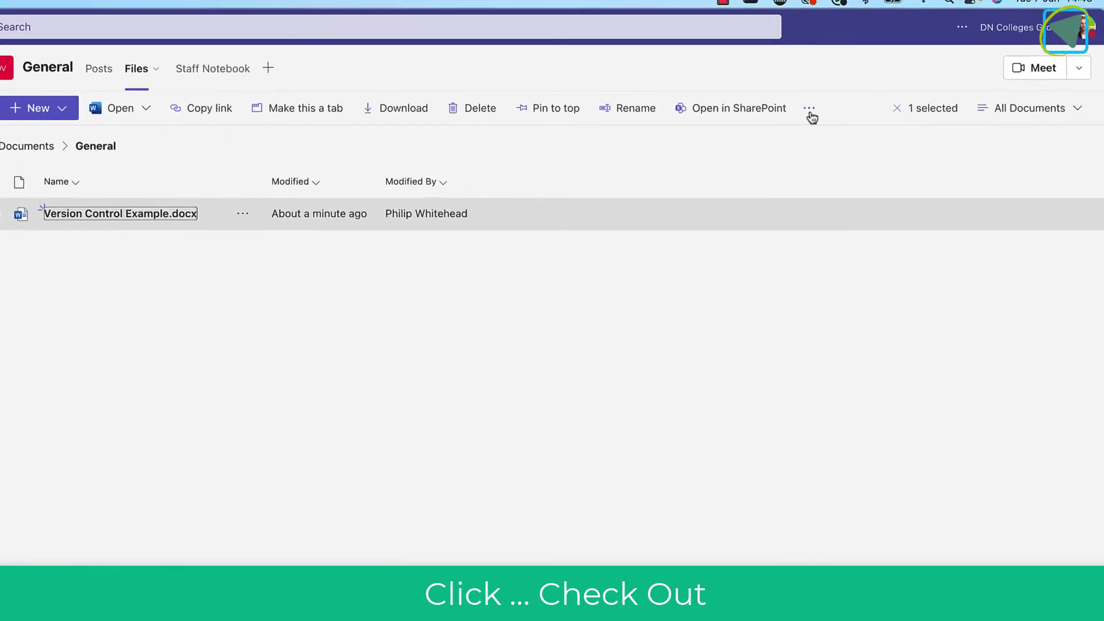
pyautogui.click(879, 90)
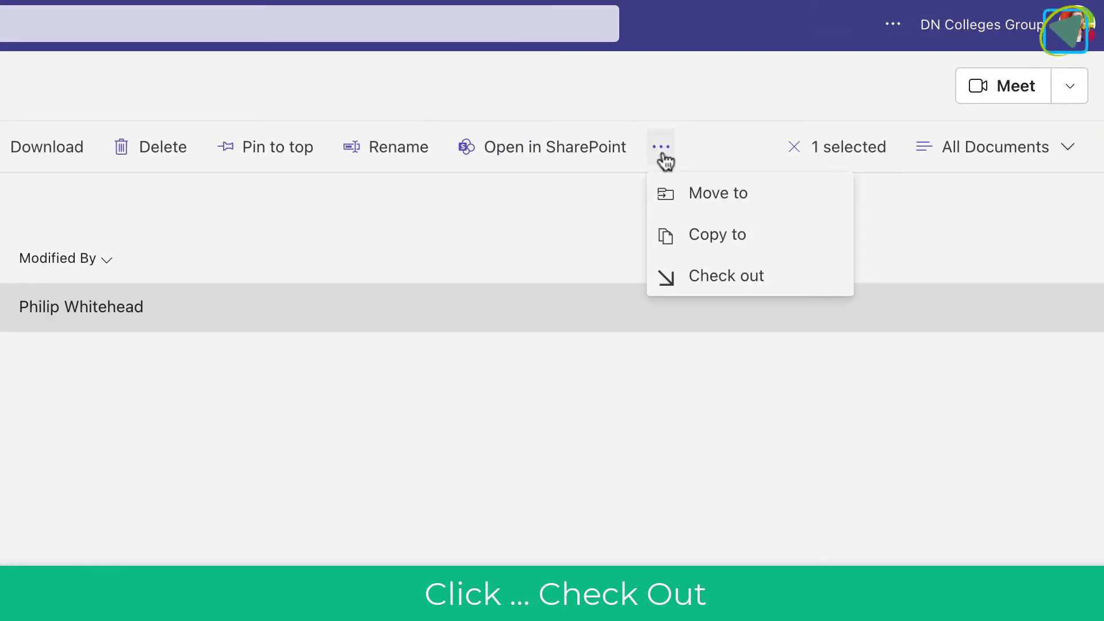
pyautogui.click(704, 276)
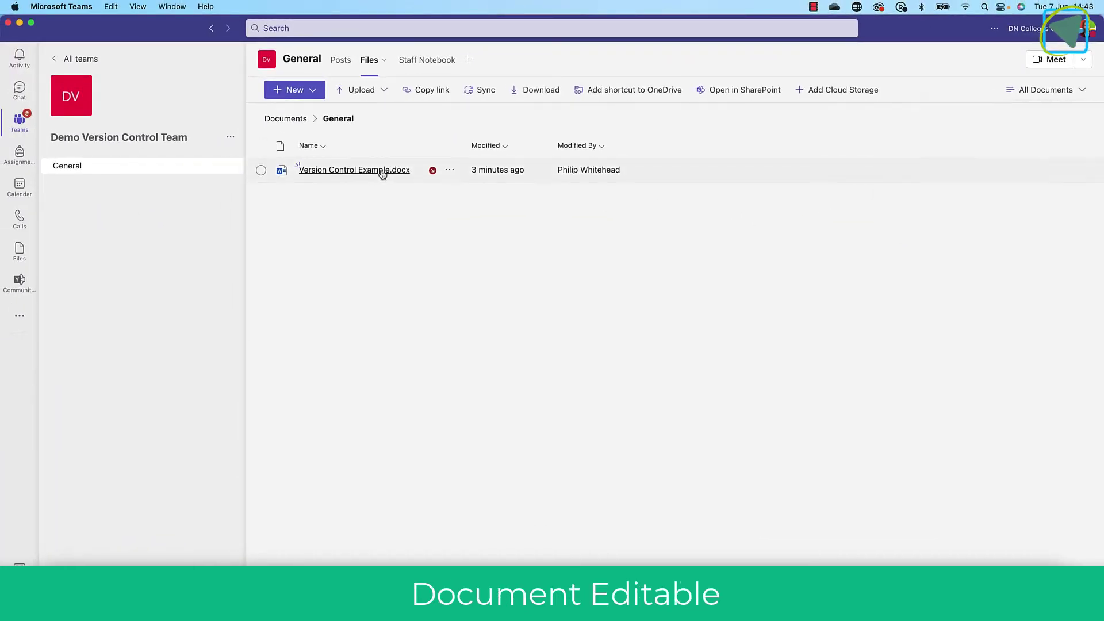
pyautogui.click(383, 171)
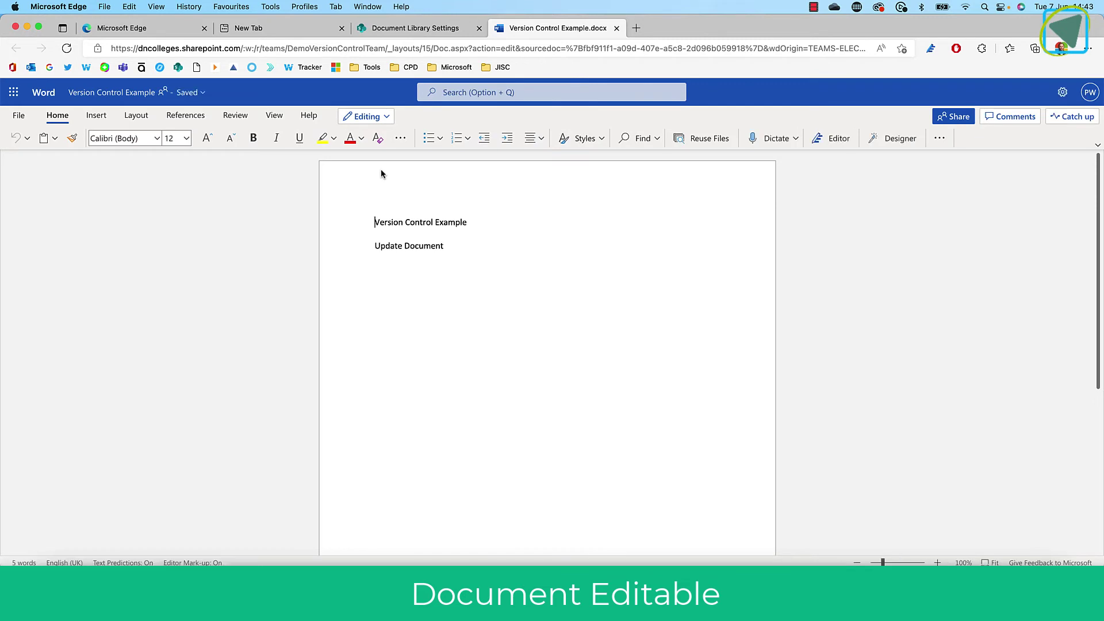
# Back in Teams, check in Version Control Example.docx with the comment "I have added new information to the table"
pyautogui.click(182, 581)
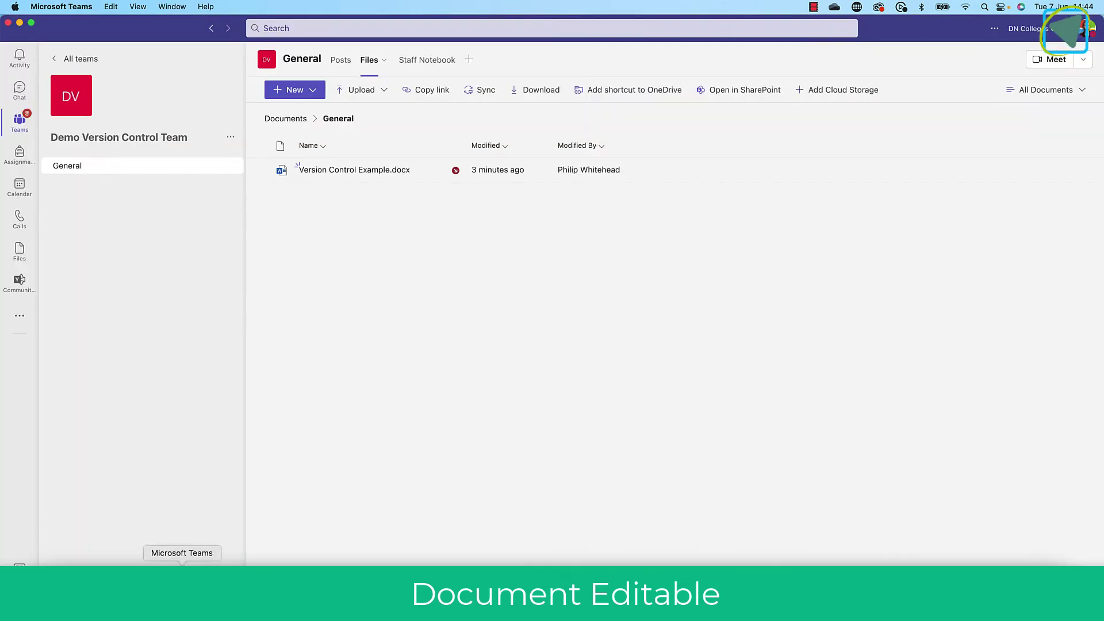
pyautogui.click(750, 170)
pyautogui.click(885, 90)
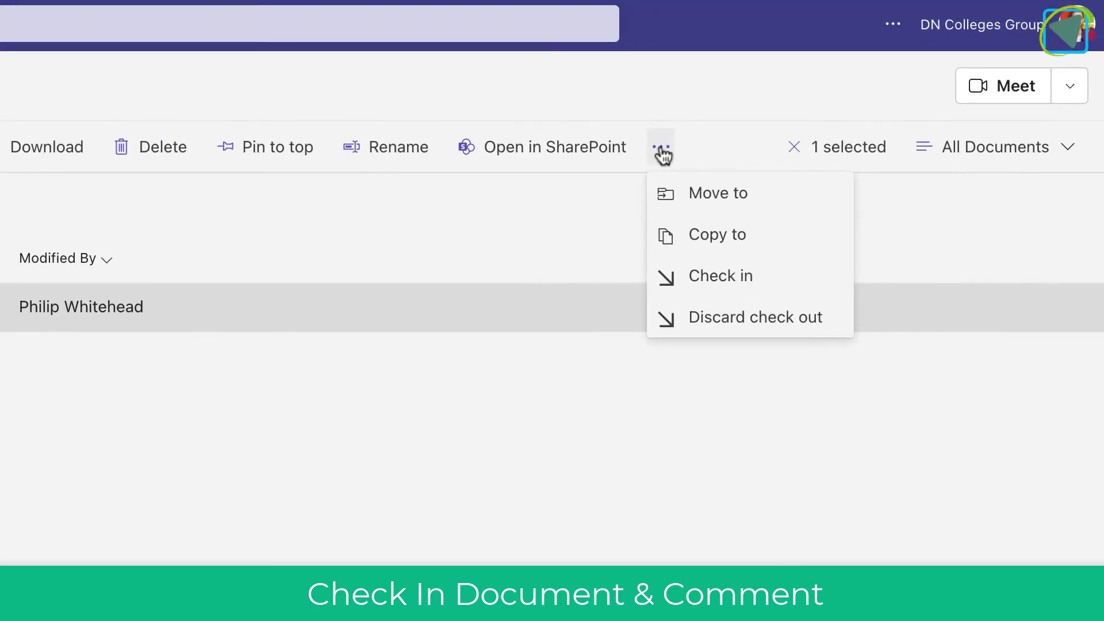
pyautogui.click(691, 283)
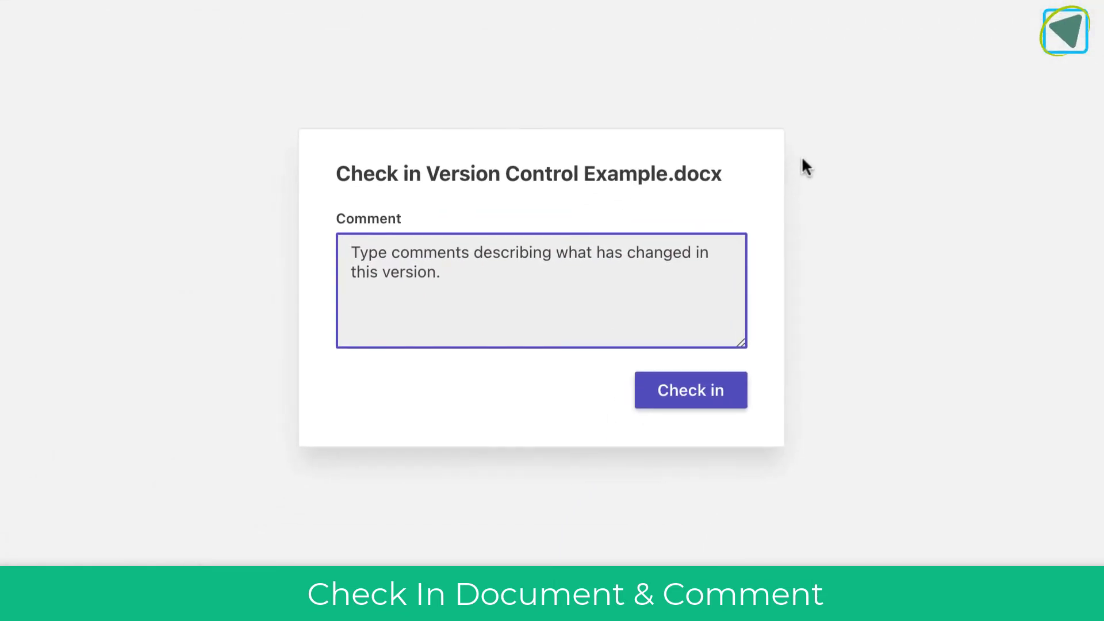
pyautogui.write('I have added new information to the table')
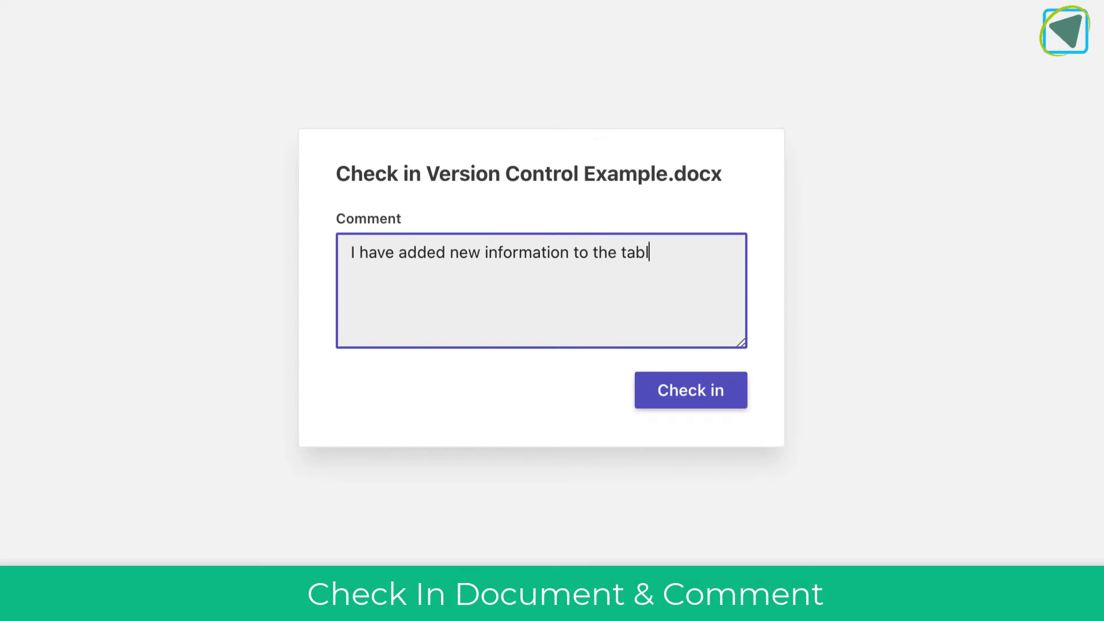
pyautogui.click(739, 377)
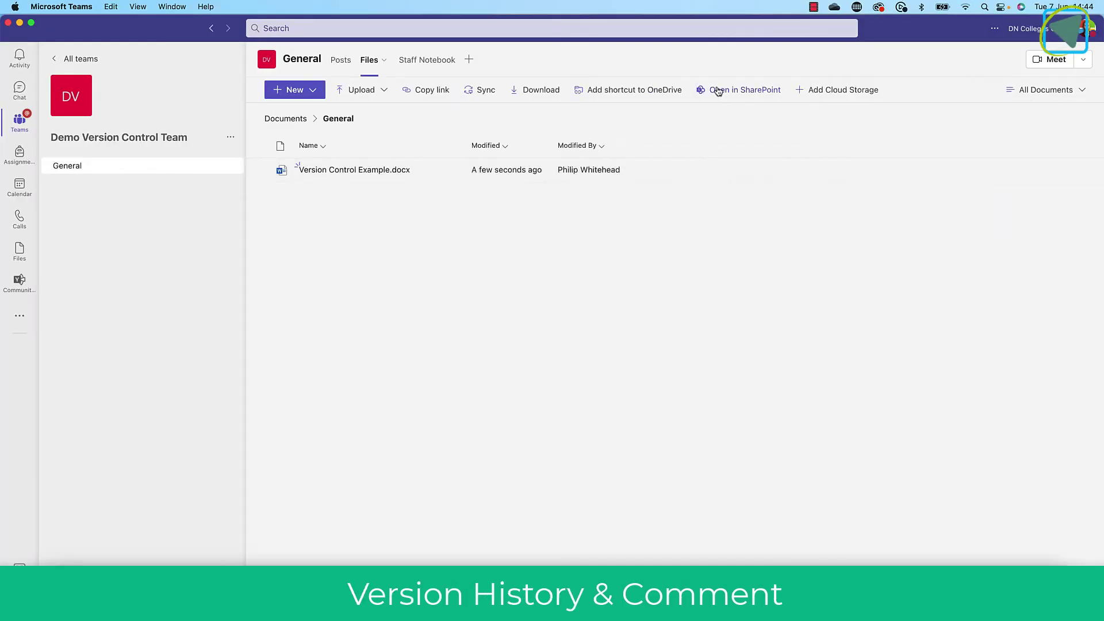
# Open the General folder in SharePoint and view the version history of Version Control Example.docx
pyautogui.click(719, 90)
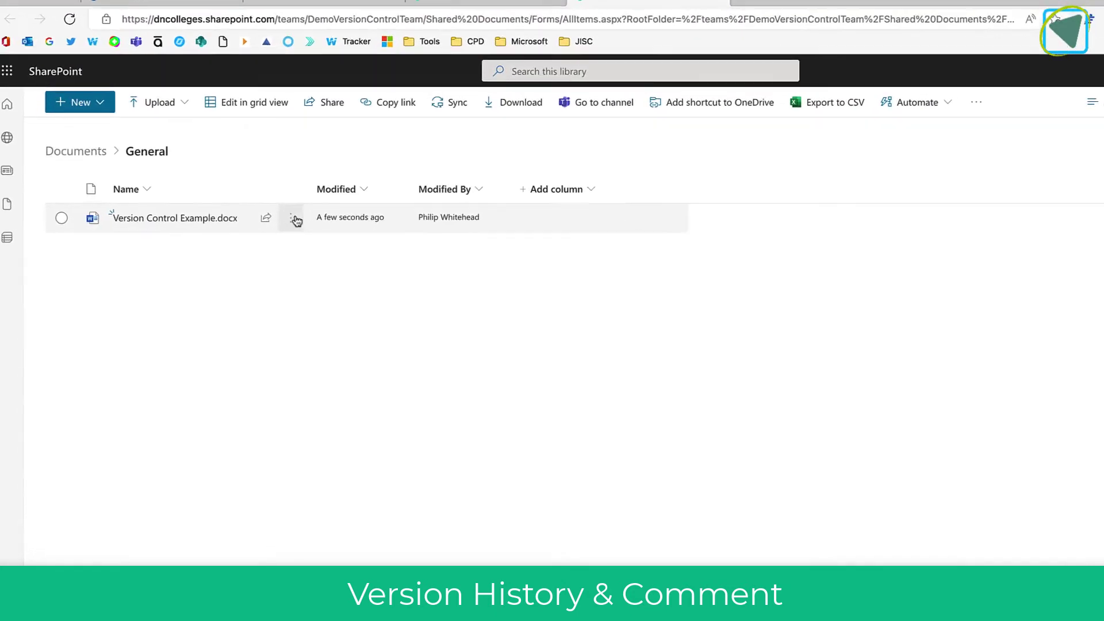
pyautogui.click(255, 216)
pyautogui.click(448, 227)
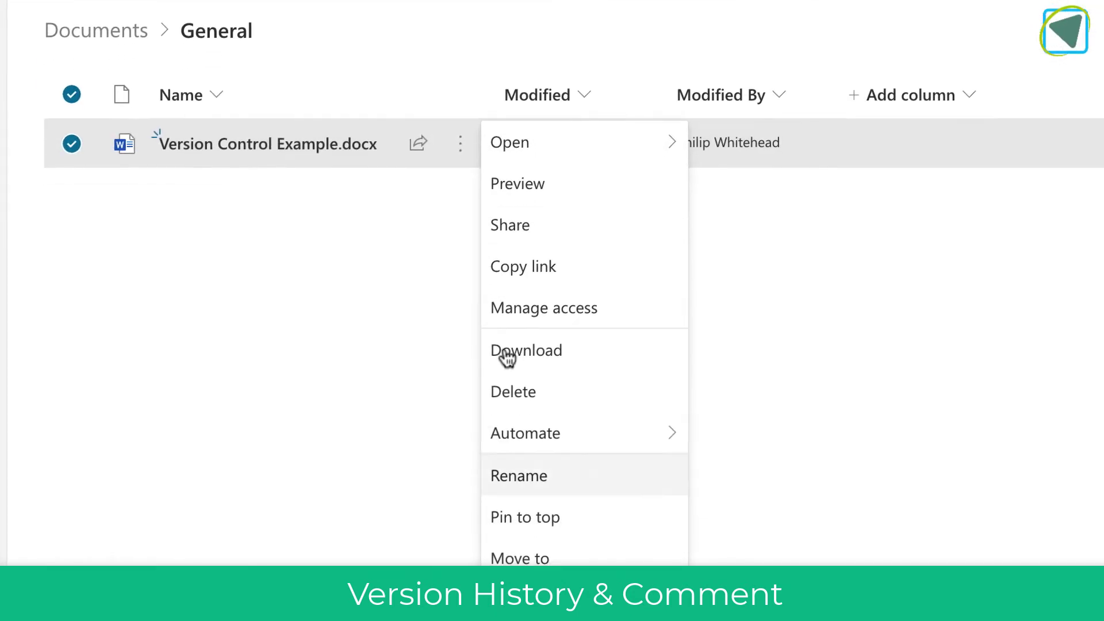
pyautogui.click(567, 374)
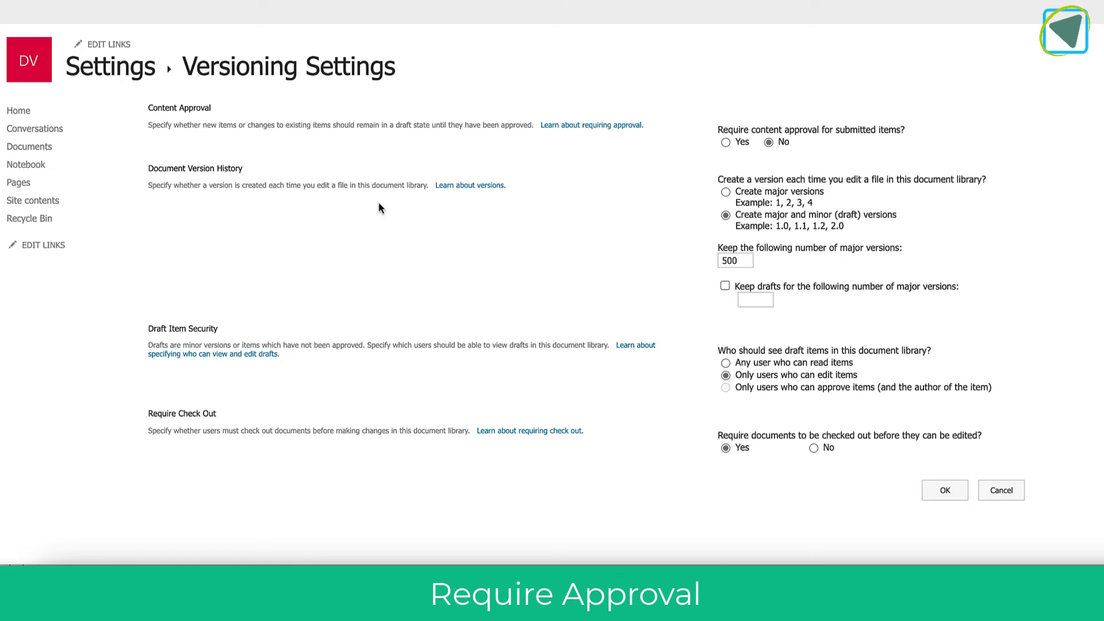
# In the library's versioning settings, require content approval for submitted items and save the settings
pyautogui.click(726, 144)
pyautogui.click(948, 497)
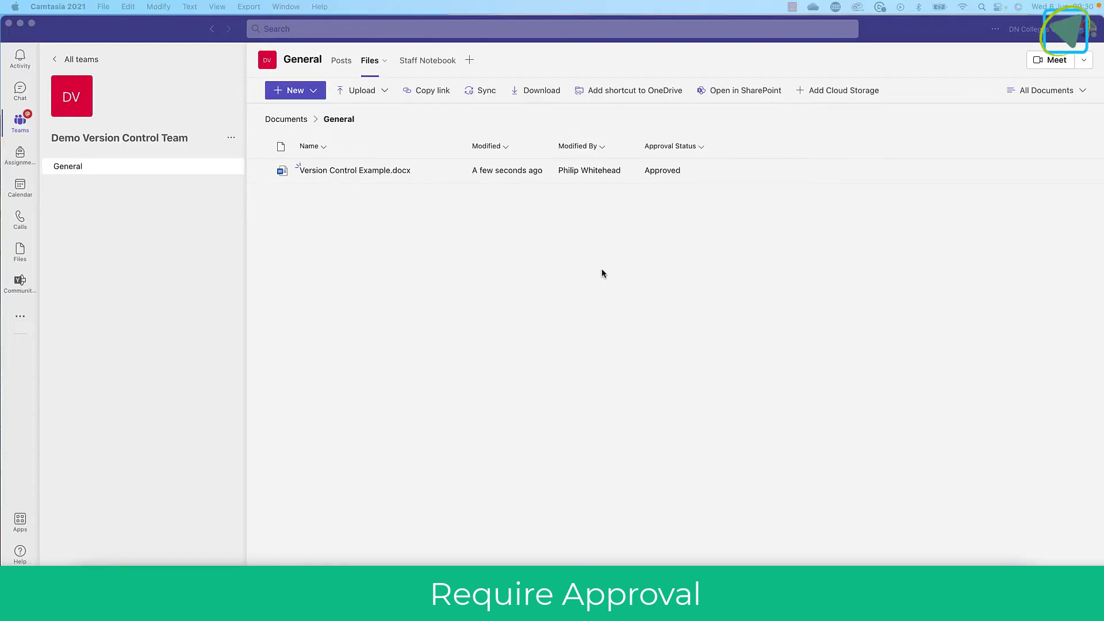
# In the Teams channel files, check out the approved Version Control Example.docx
pyautogui.click(728, 173)
pyautogui.click(729, 171)
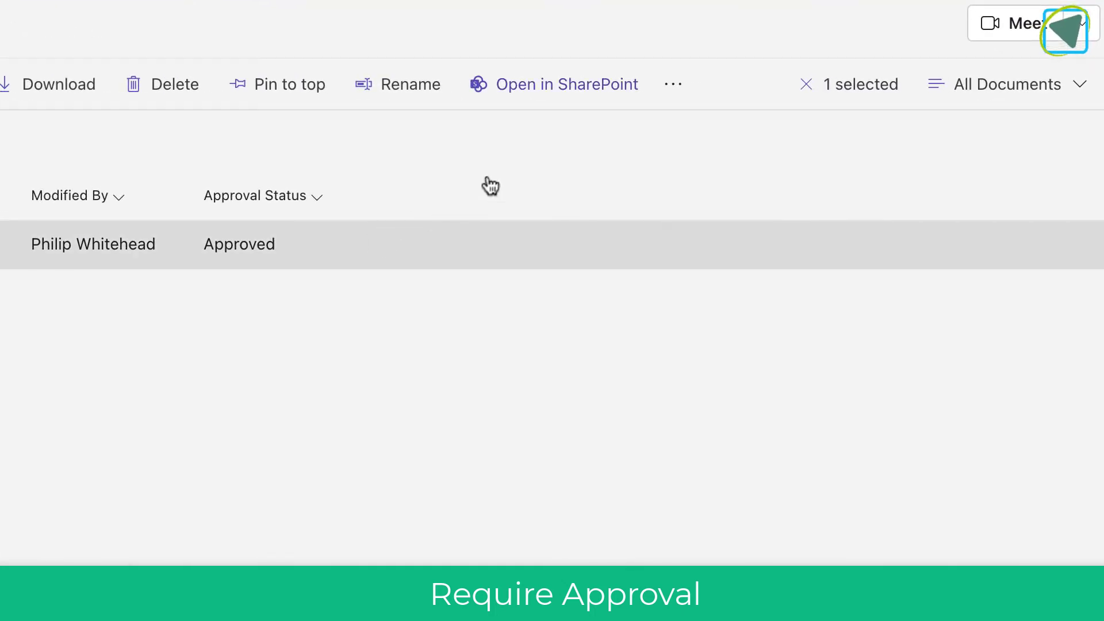
pyautogui.click(667, 88)
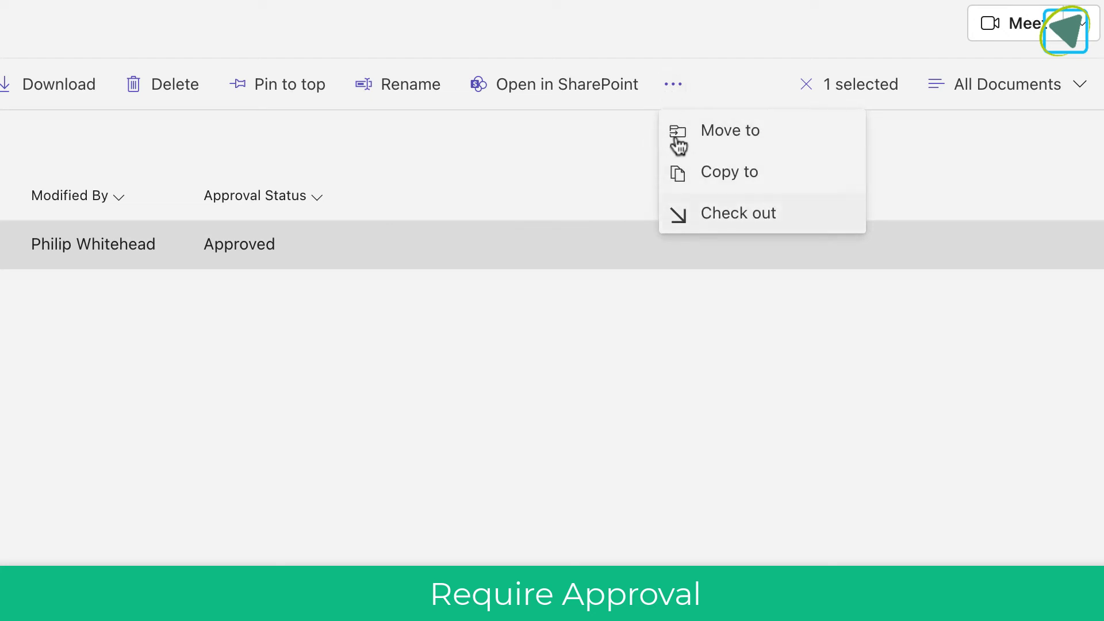
pyautogui.click(696, 221)
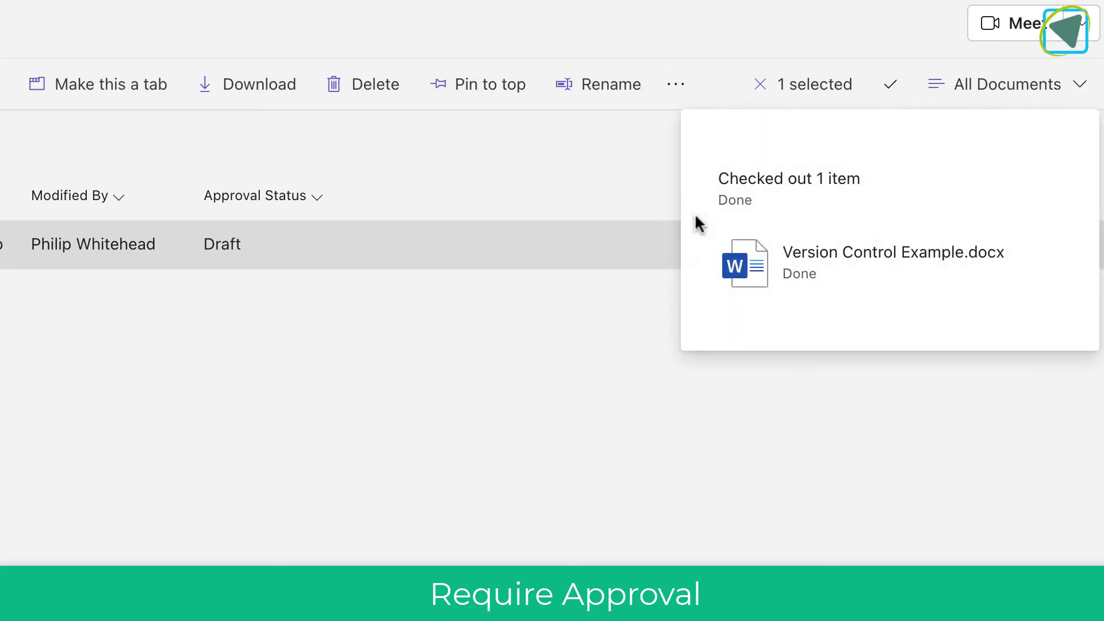
# Open the checked-out document in the browser, add the line "Approval Example" below "Change 2", and close its tab
pyautogui.click(442, 511)
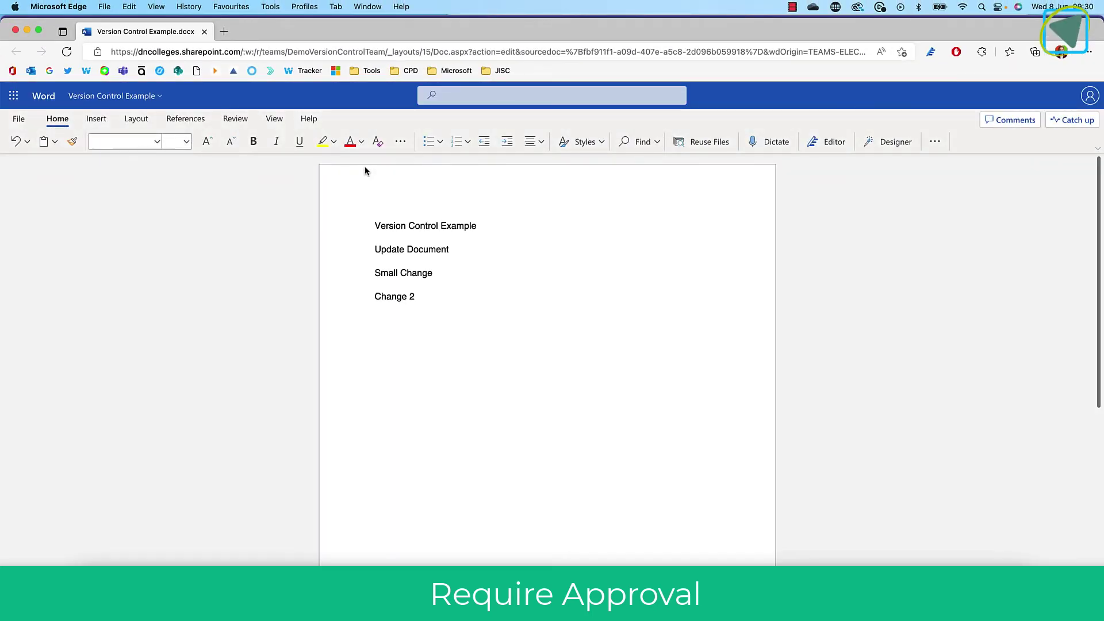
pyautogui.click(439, 293)
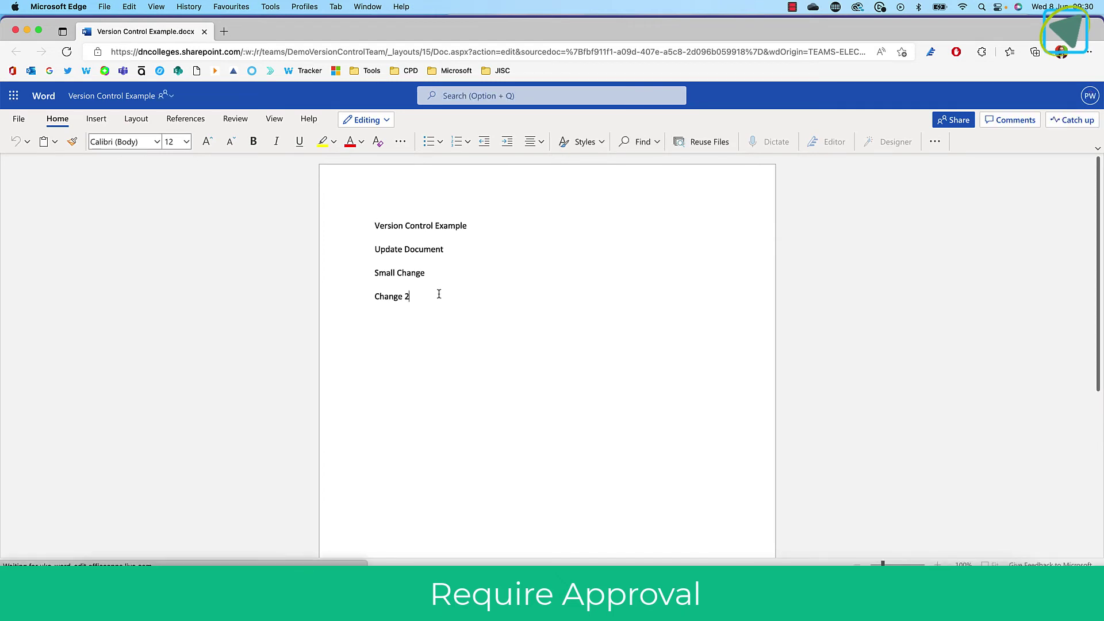
pyautogui.press('Return')
pyautogui.write('Approval Example')
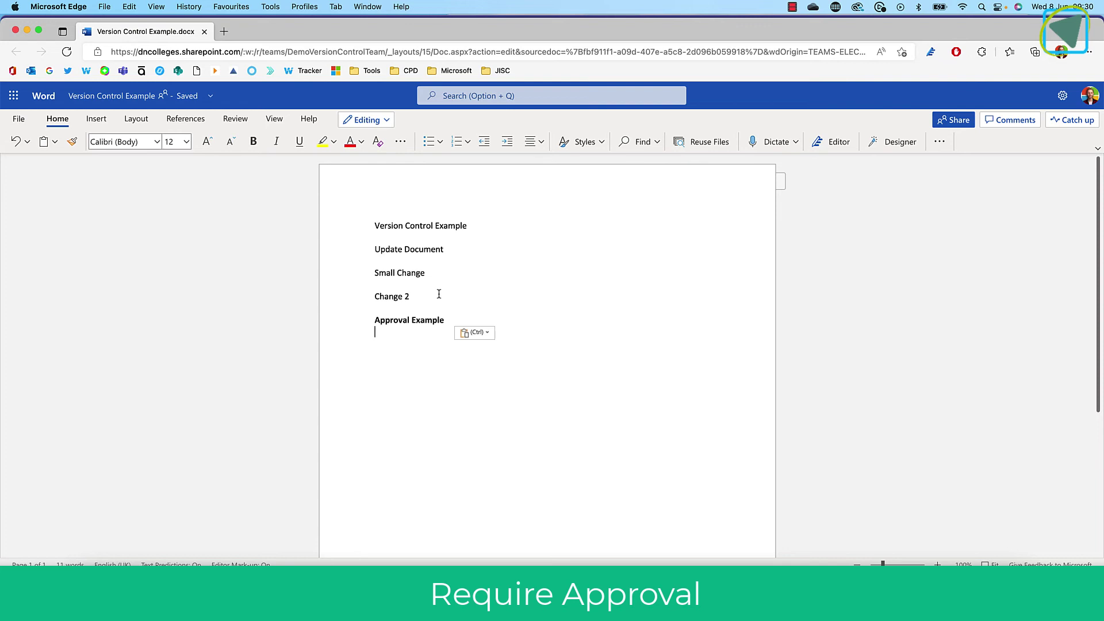
pyautogui.click(204, 32)
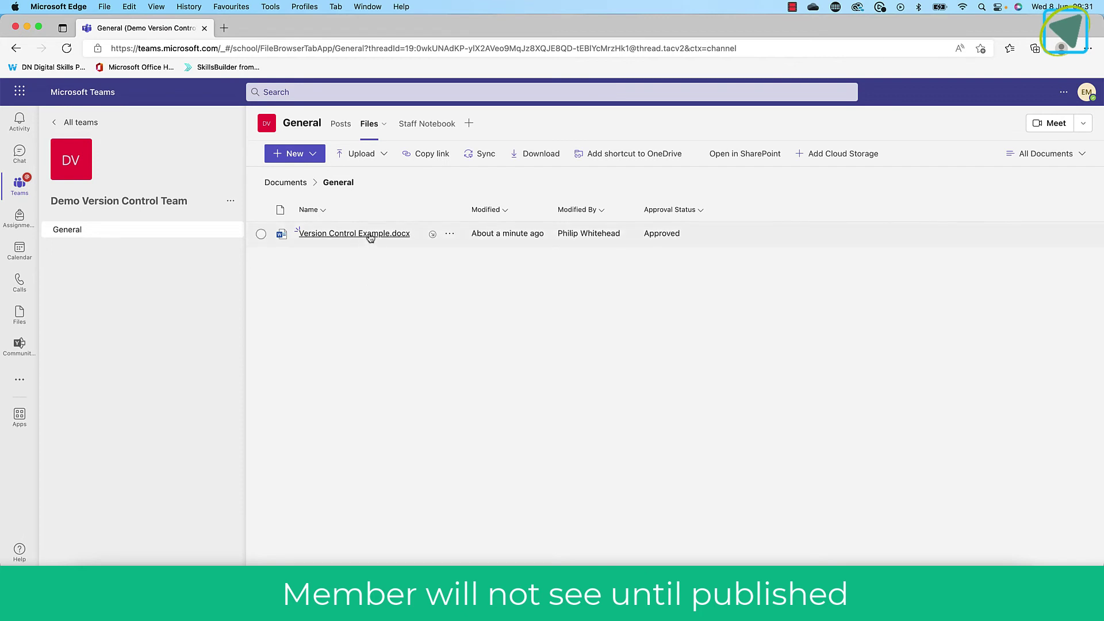
# View Version Control Example.docx as a team member in Teams on the web, and switch back to the Teams desktop app
pyautogui.click(370, 233)
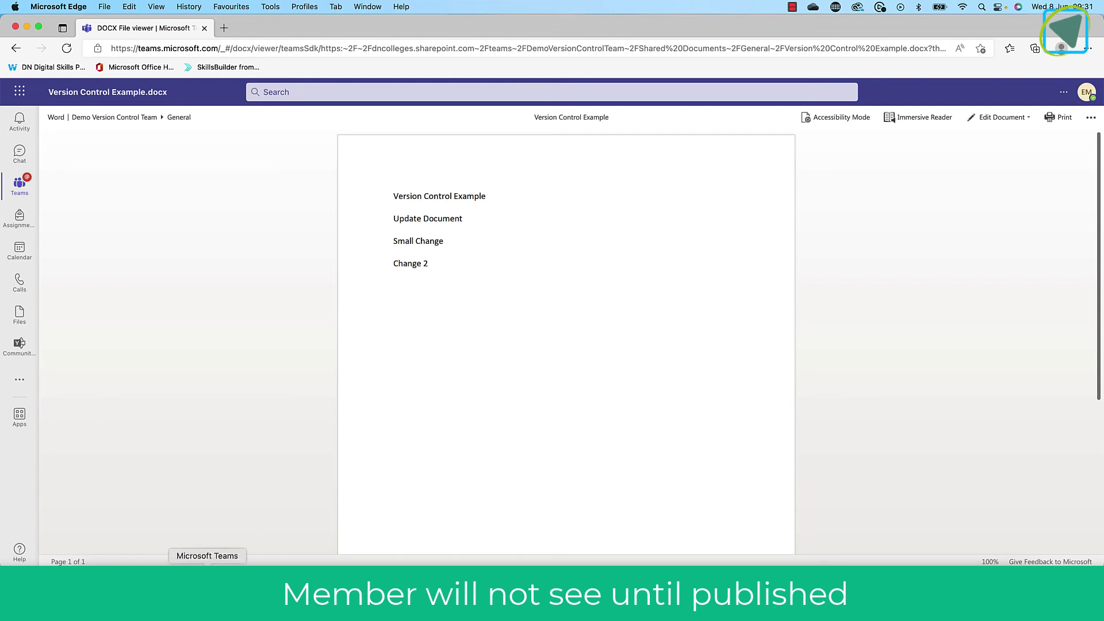
pyautogui.rightClick(207, 592)
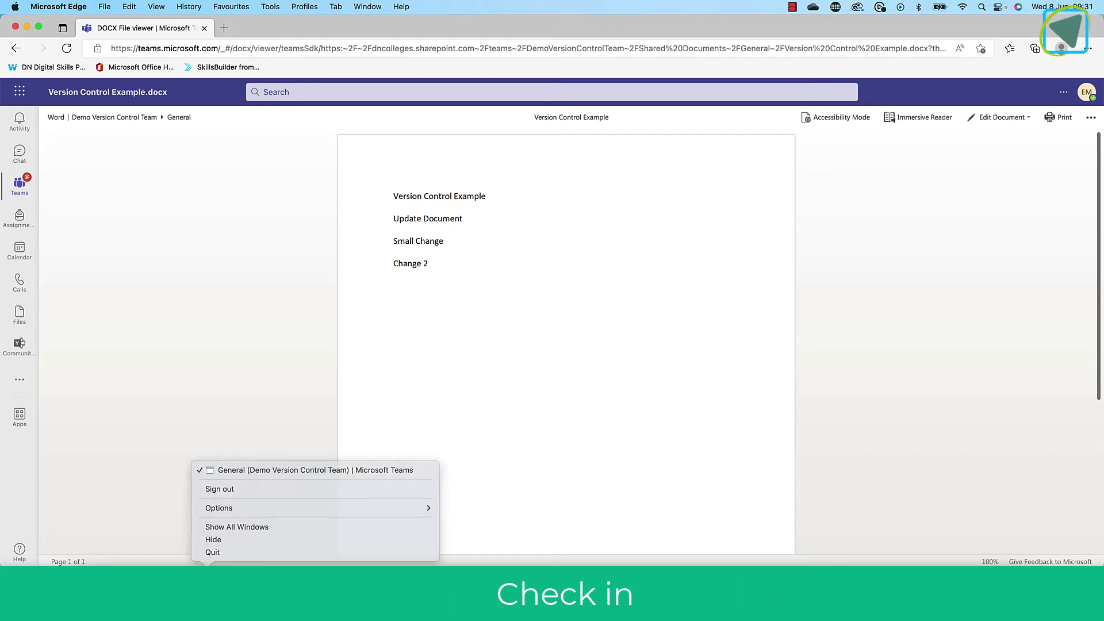
pyautogui.click(316, 470)
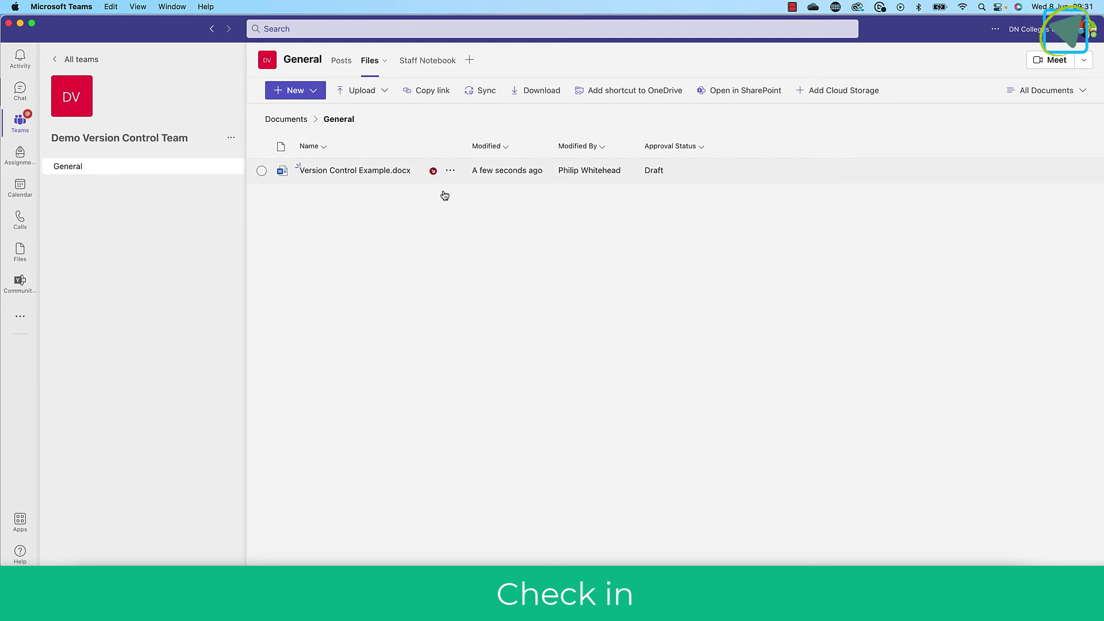
# Check in Version Control Example.docx as 6.1 Minor version (draft) without a comment, and submit it for approval
pyautogui.click(450, 171)
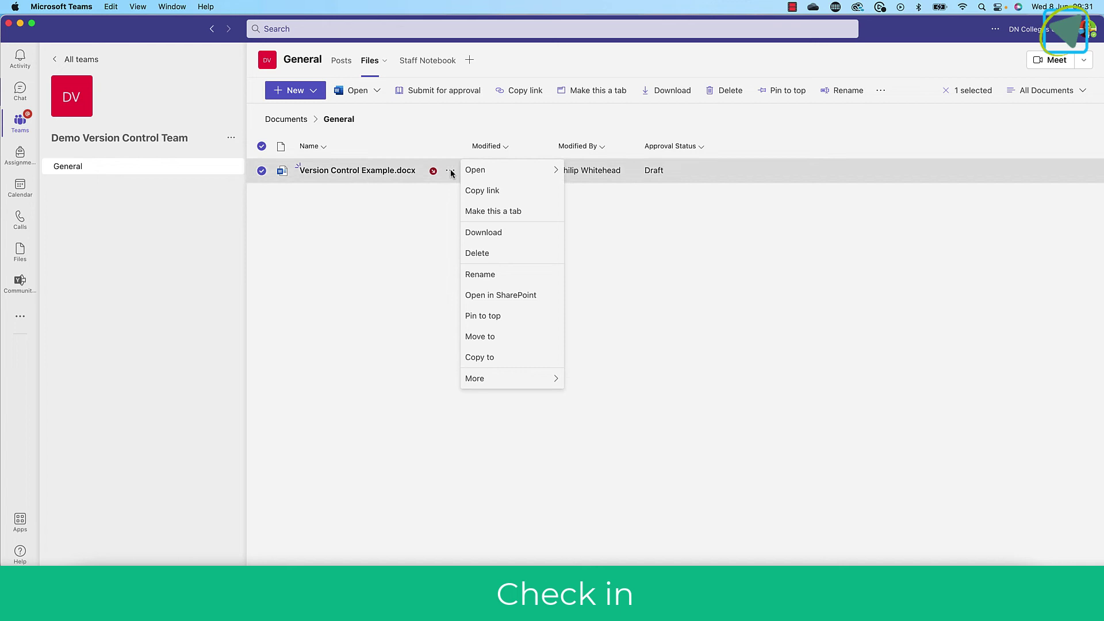
pyautogui.click(433, 205)
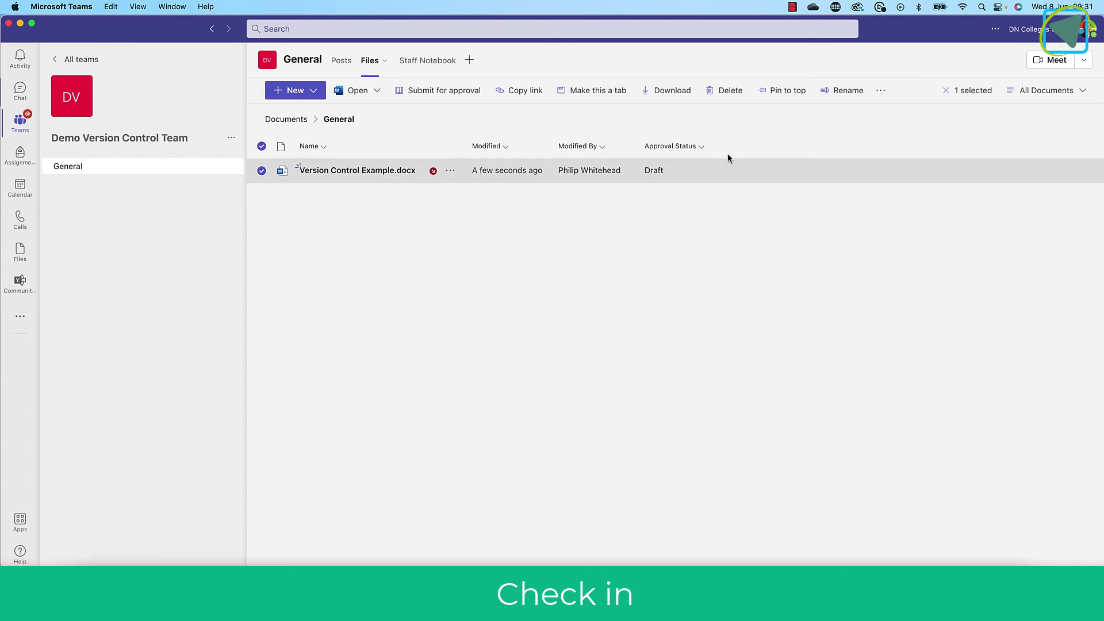
pyautogui.click(881, 90)
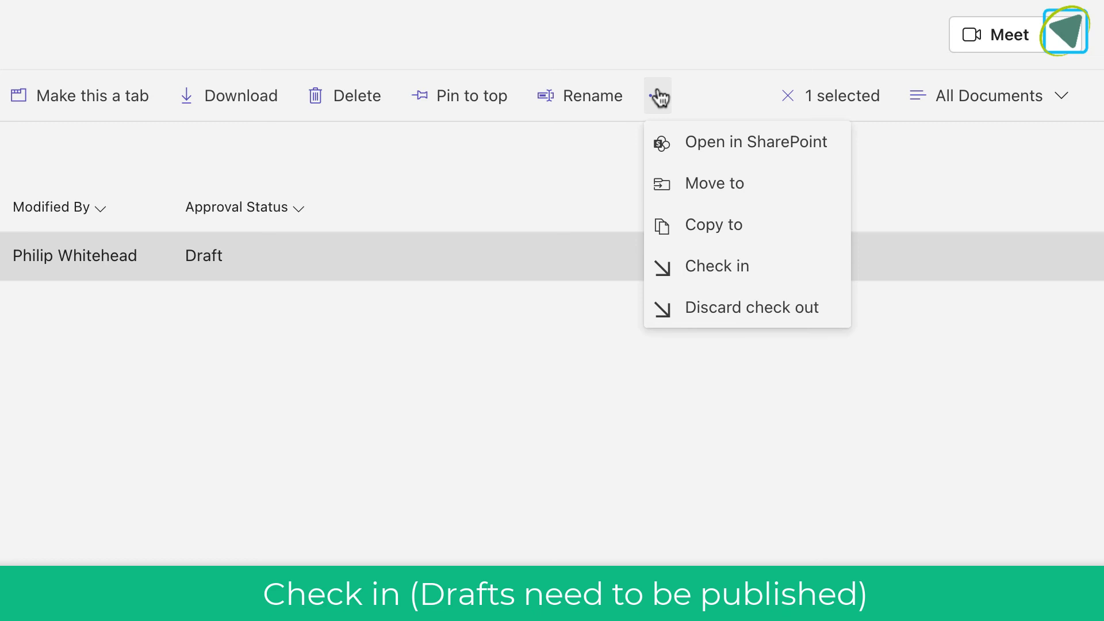
pyautogui.click(691, 275)
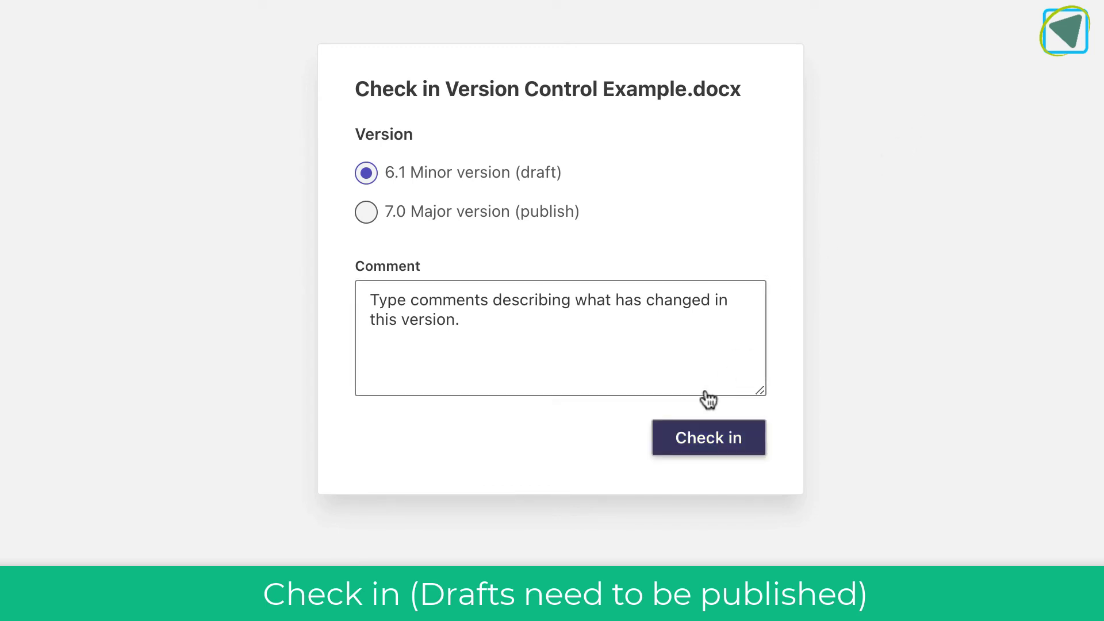
pyautogui.click(702, 438)
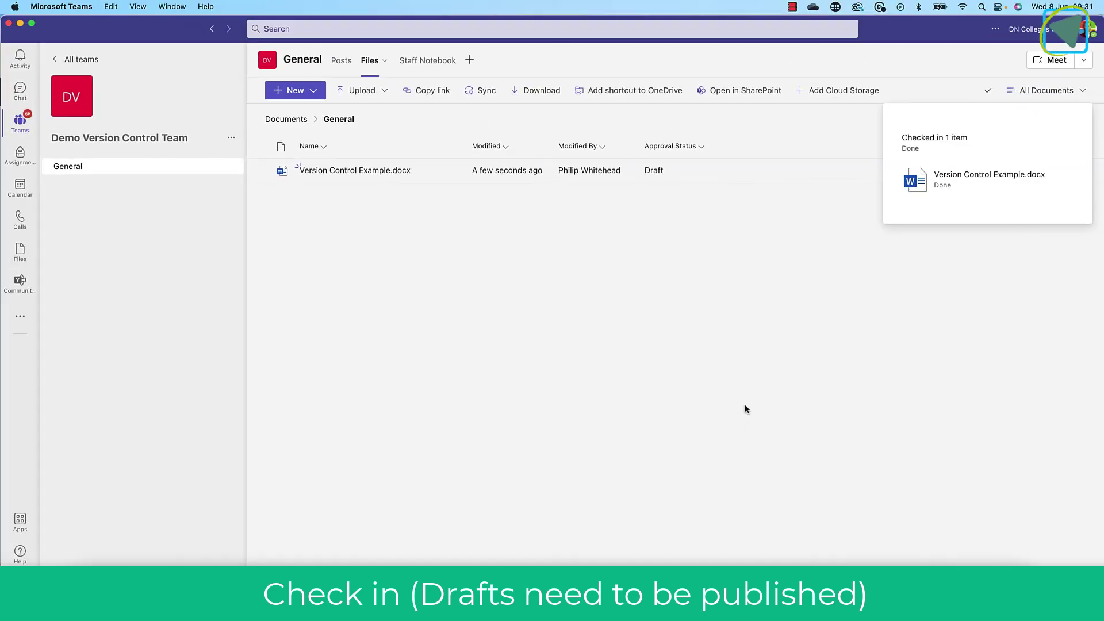
pyautogui.click(782, 167)
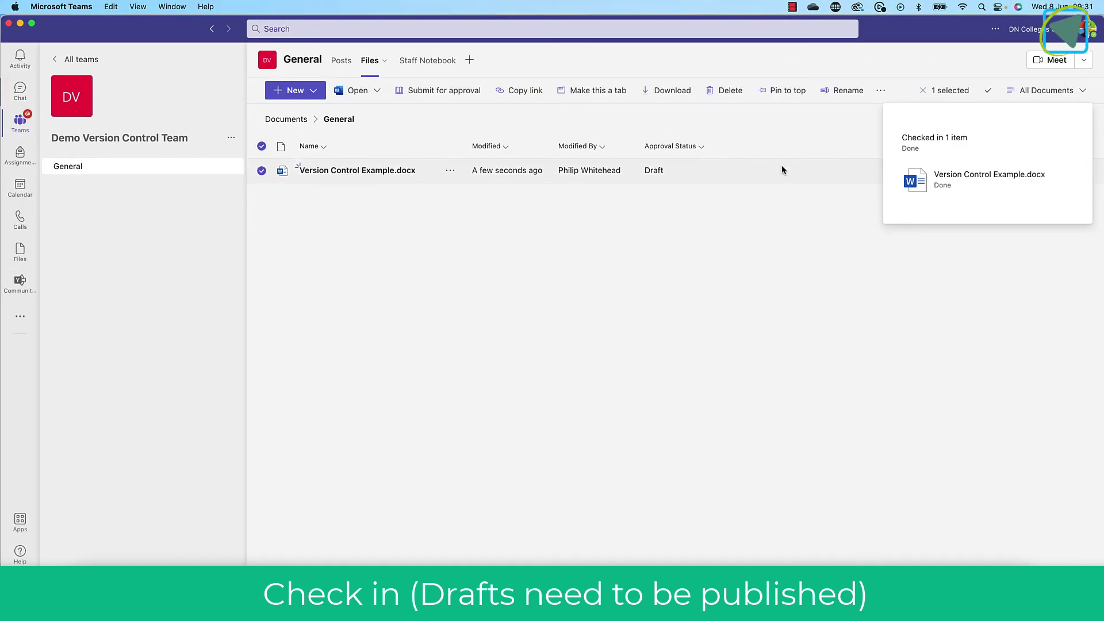
pyautogui.click(471, 96)
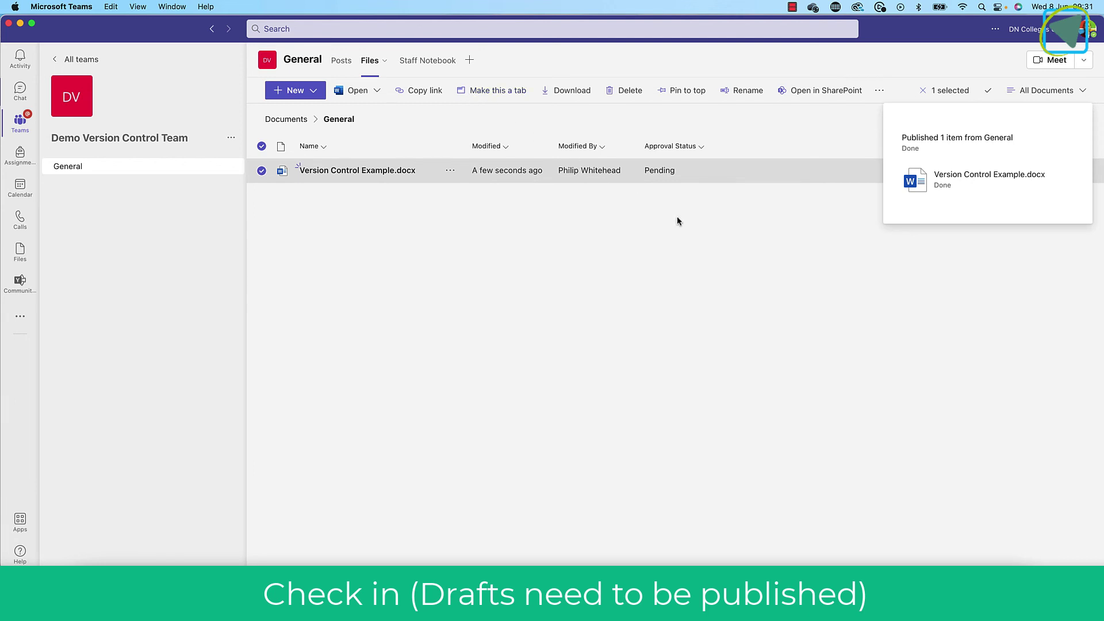
# Set the approval status of the pending Version Control Example.docx to Approved
pyautogui.click(814, 175)
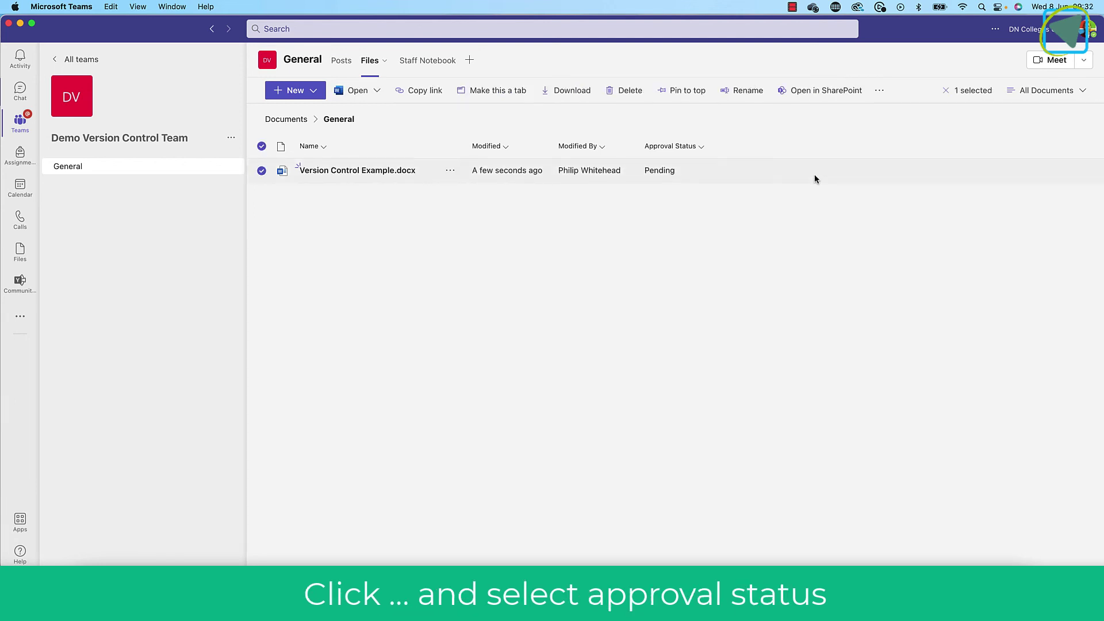
pyautogui.click(879, 90)
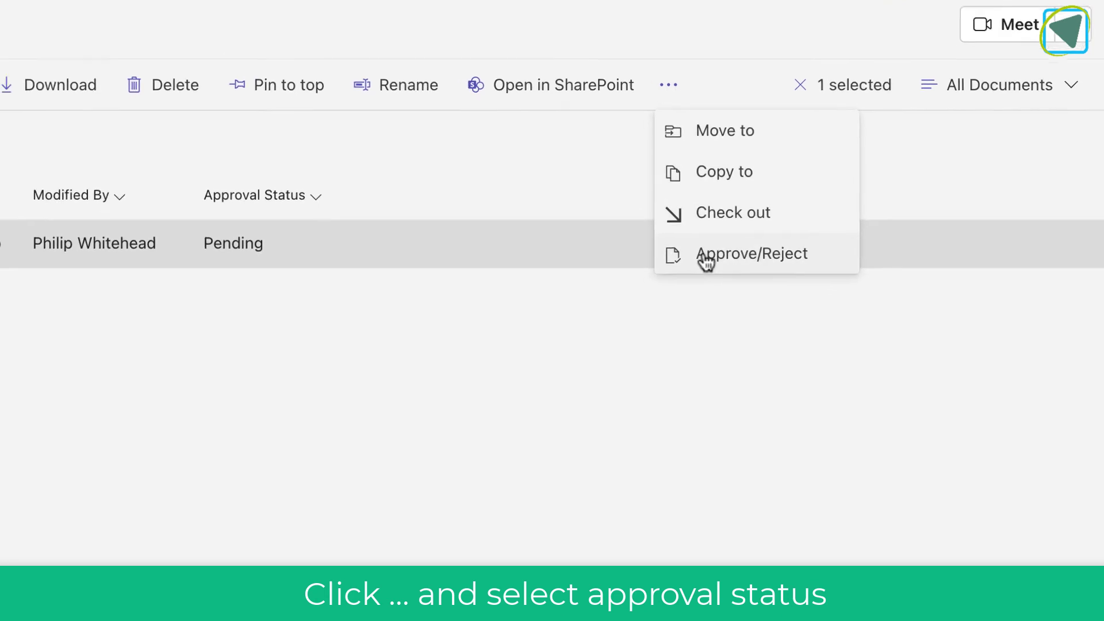
pyautogui.click(693, 270)
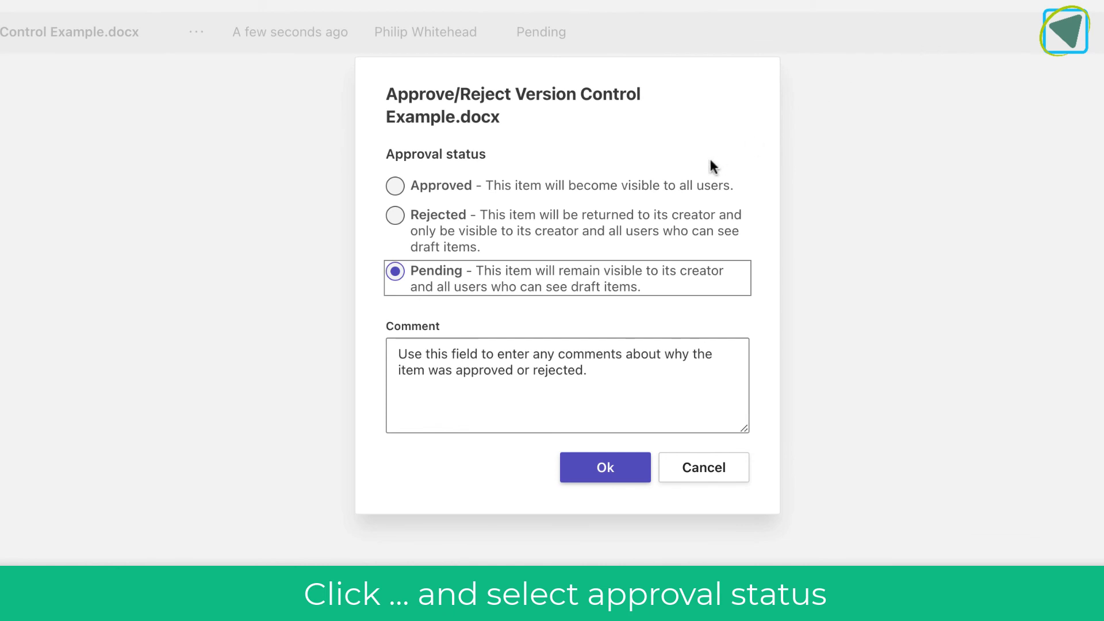
pyautogui.click(395, 187)
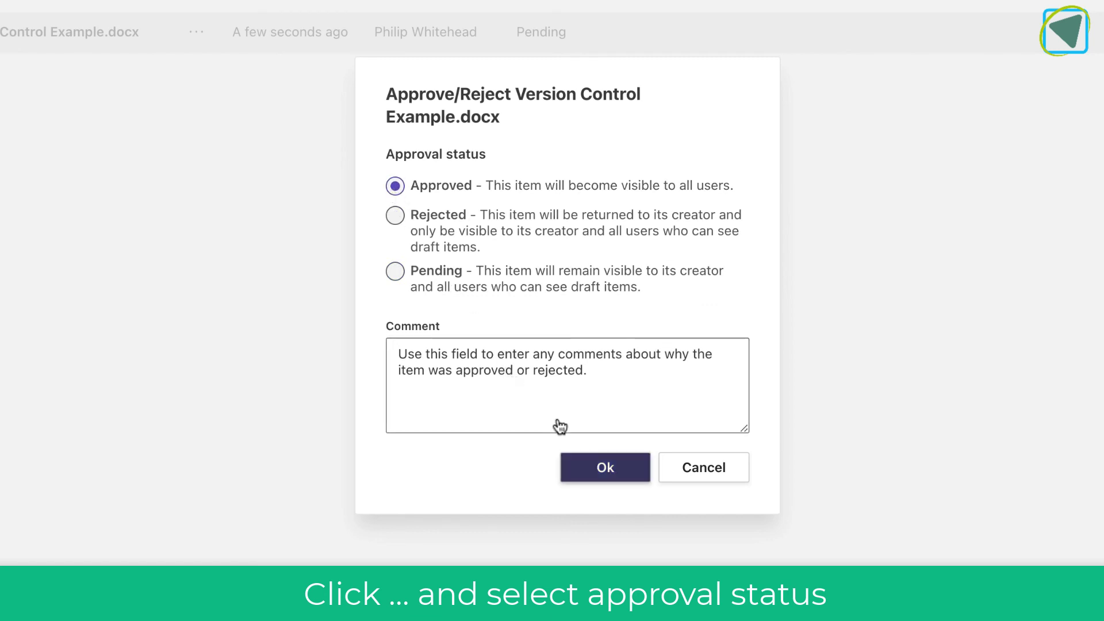
pyautogui.click(605, 467)
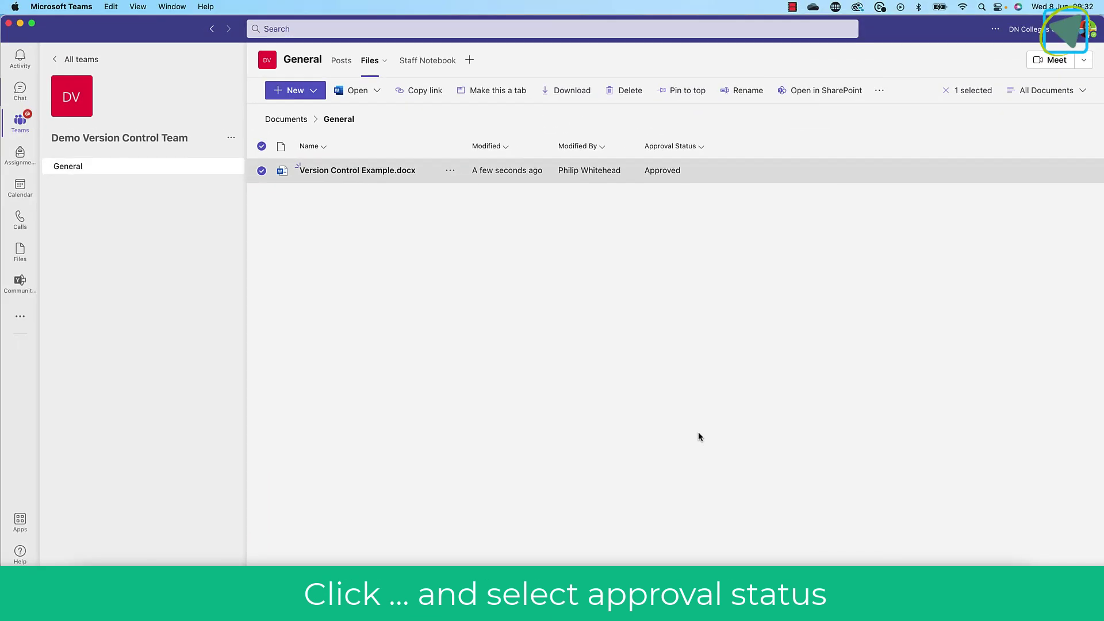
# Switch to Microsoft Edge and open the approved Version Control Example.docx from the General channel's files as a team member
pyautogui.click(786, 581)
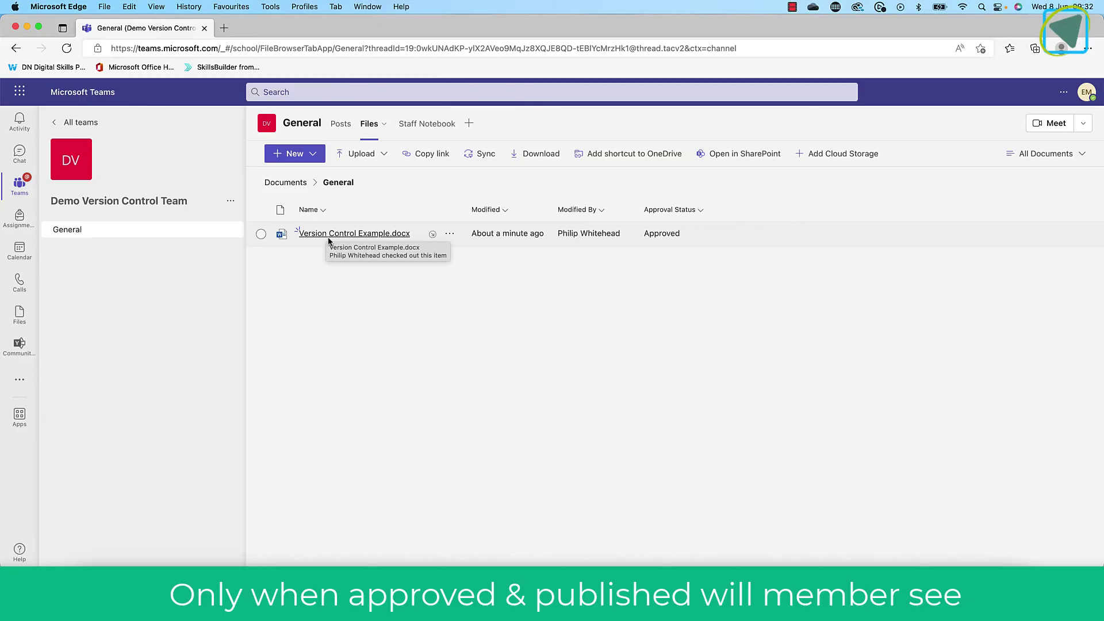
pyautogui.click(334, 236)
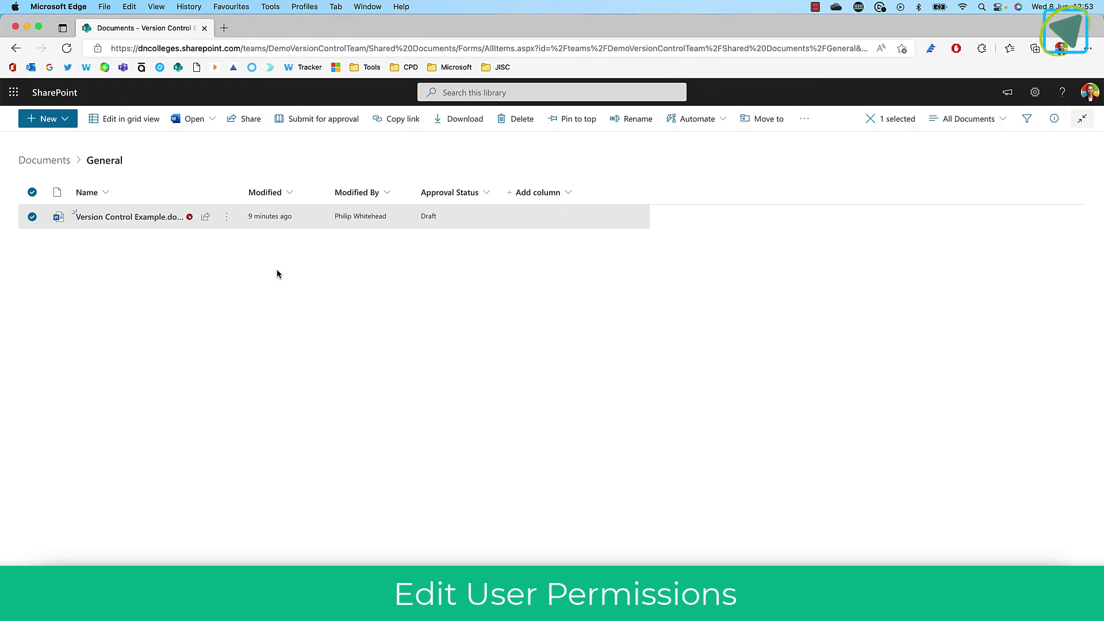
# Open the document's advanced access permissions in SharePoint and bring up the permission levels of Demo Version Control Team Members for editing
pyautogui.click(369, 226)
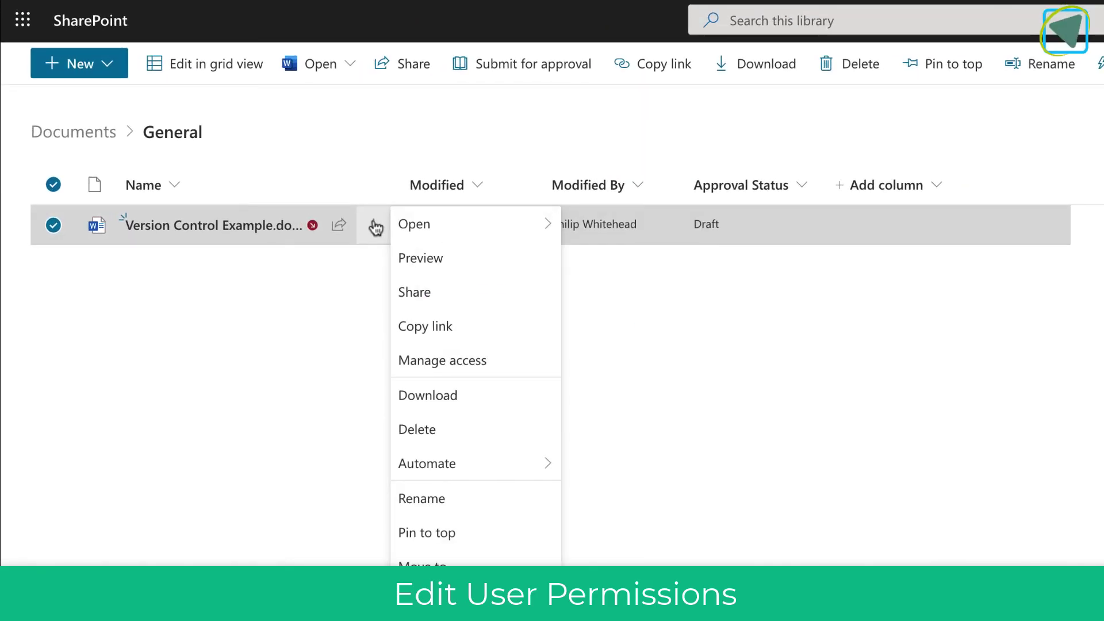
pyautogui.click(396, 365)
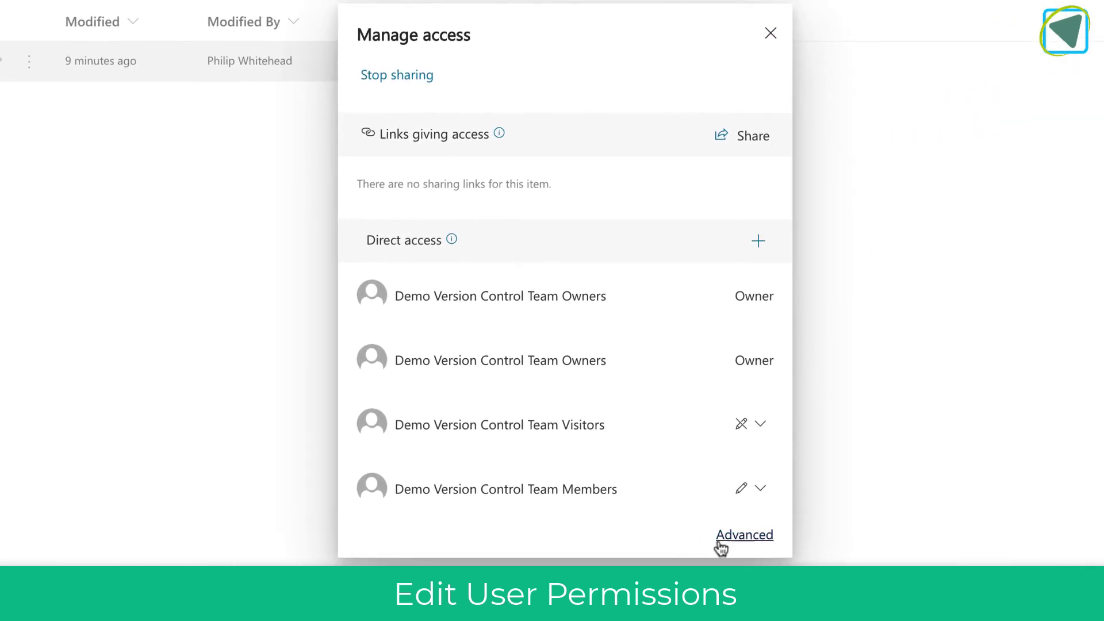
pyautogui.click(730, 535)
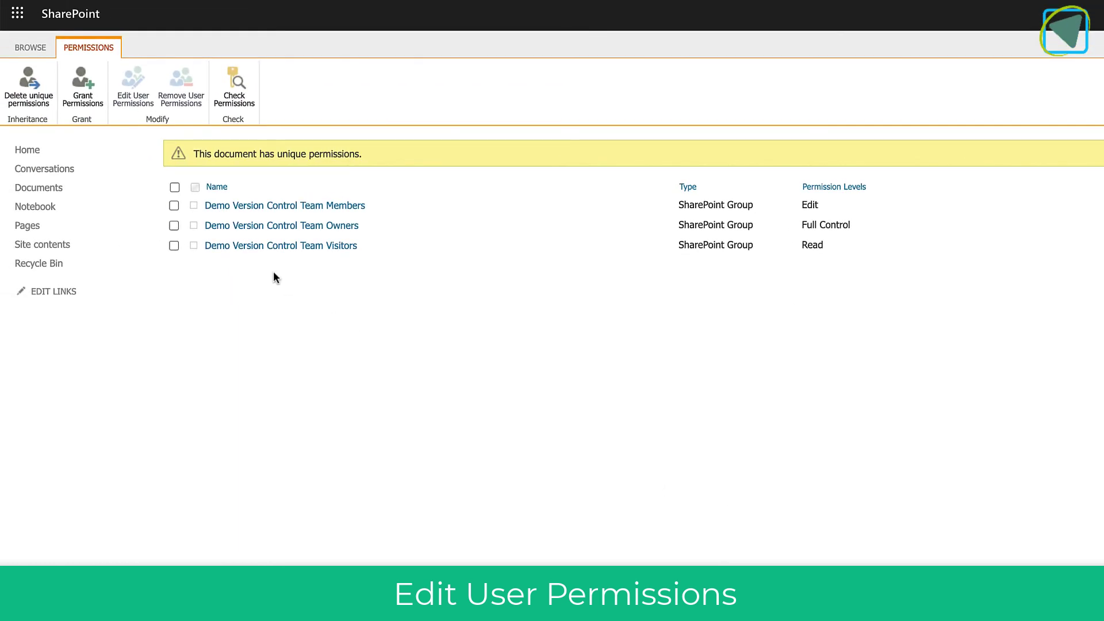
pyautogui.click(173, 206)
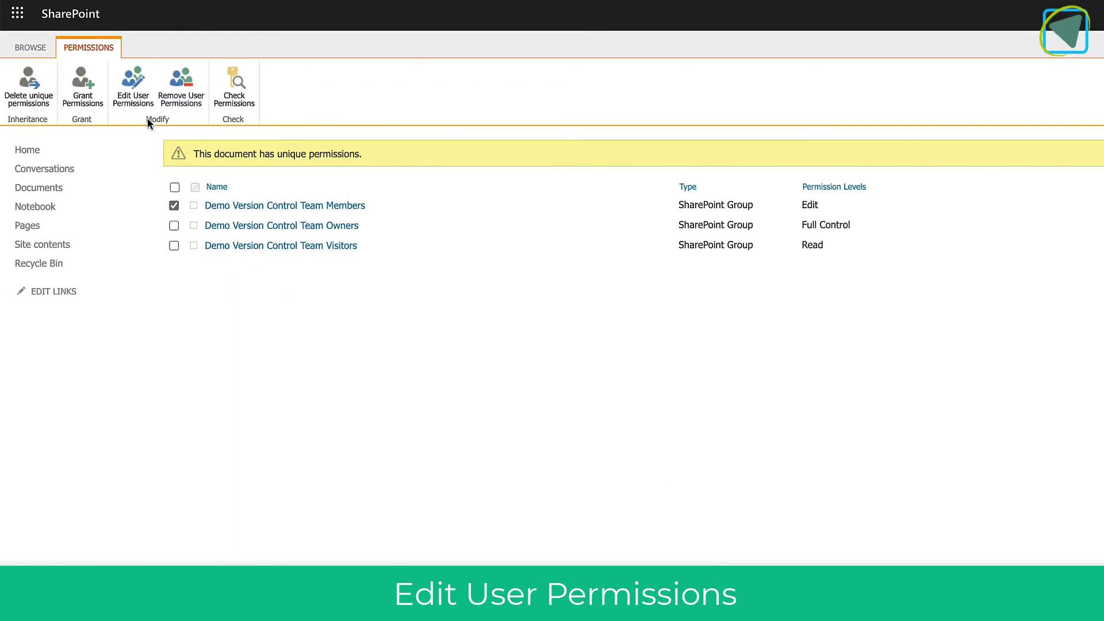
pyautogui.click(138, 101)
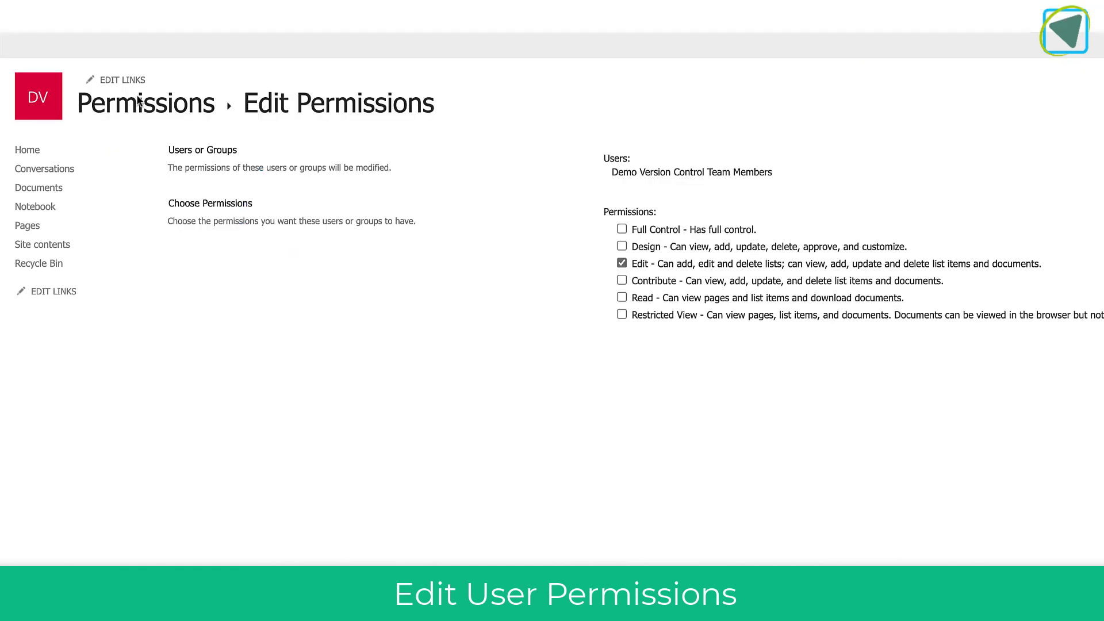